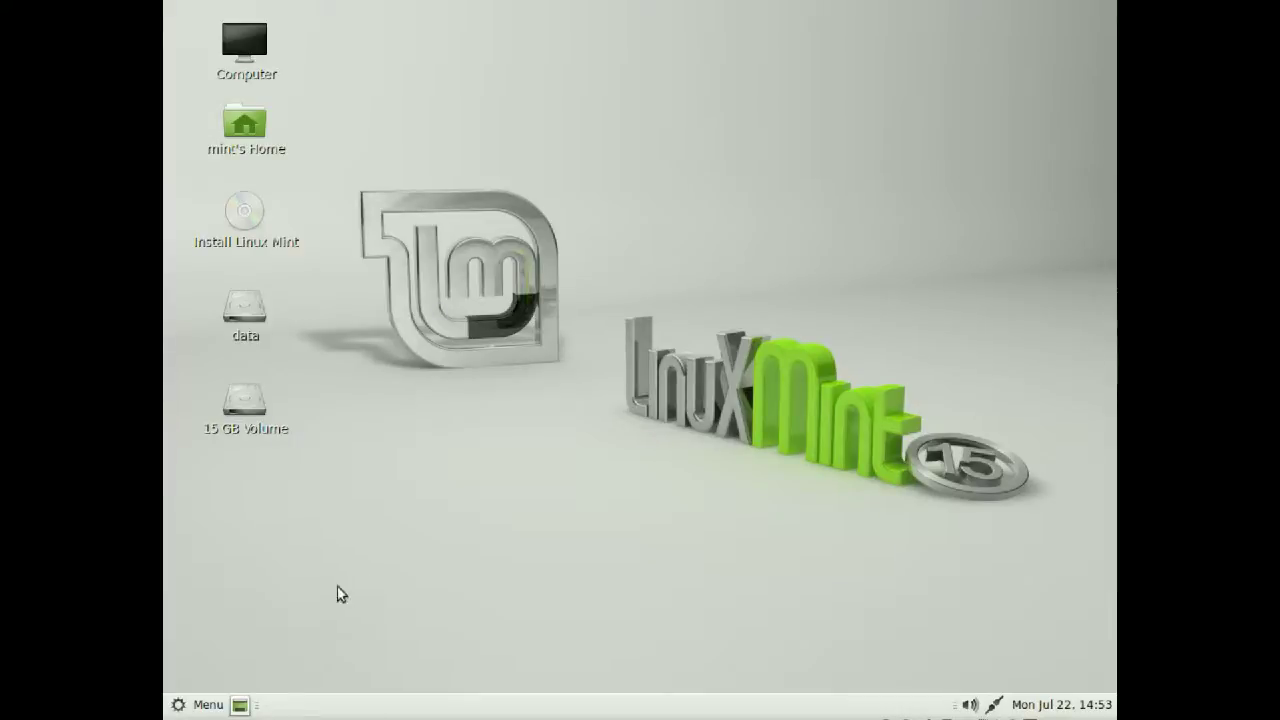
Launch the Install Linux Mint launcher from the desktop and continue with English selected
left_click(205, 704)
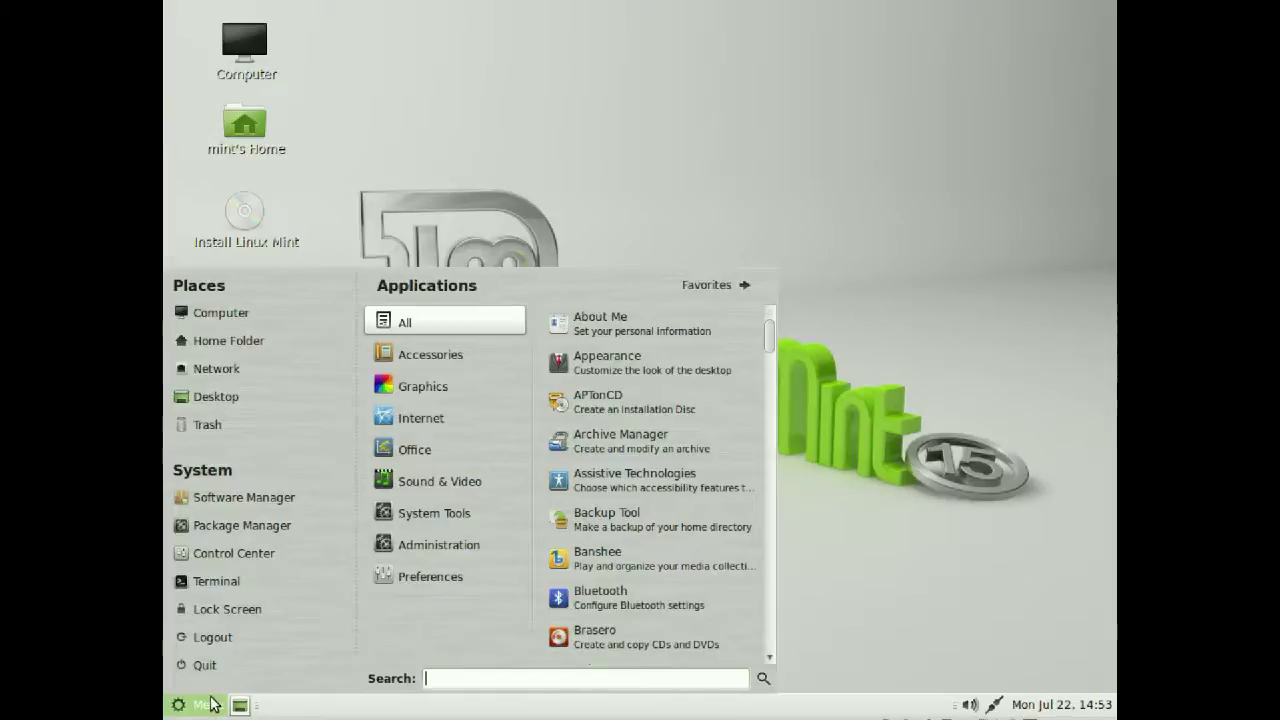
left_click(620, 150)
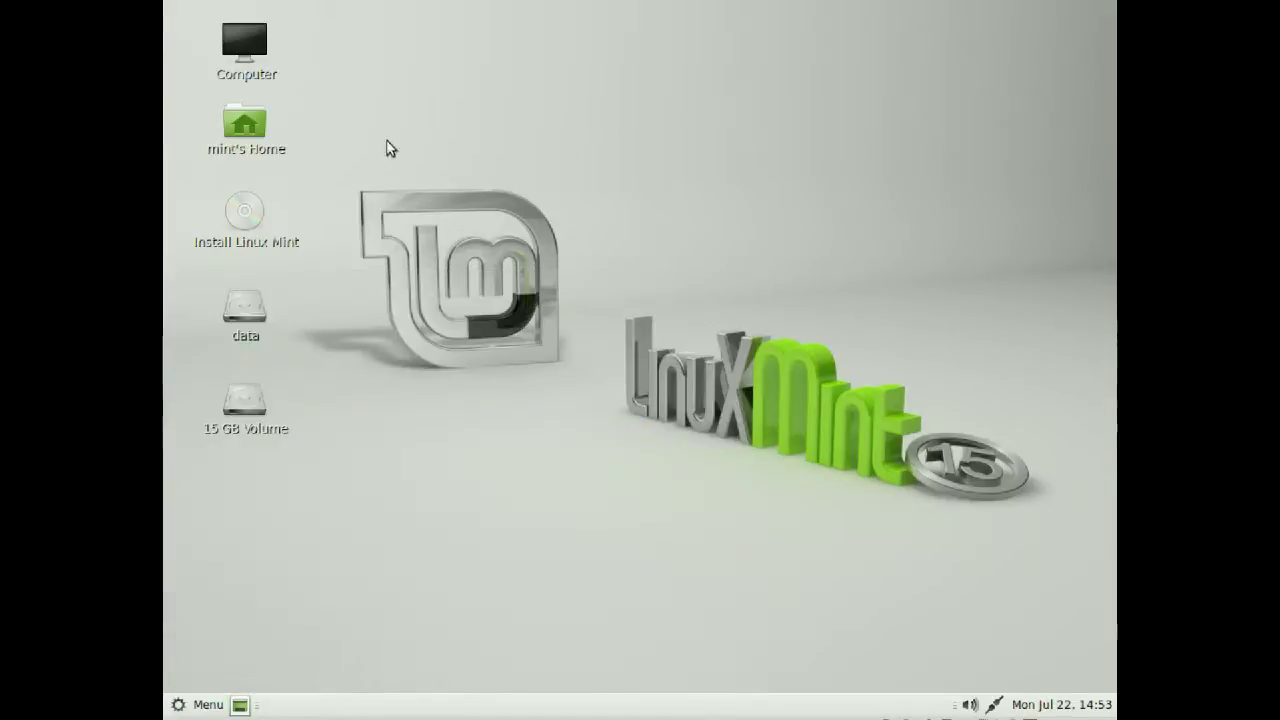
left_click(237, 228)
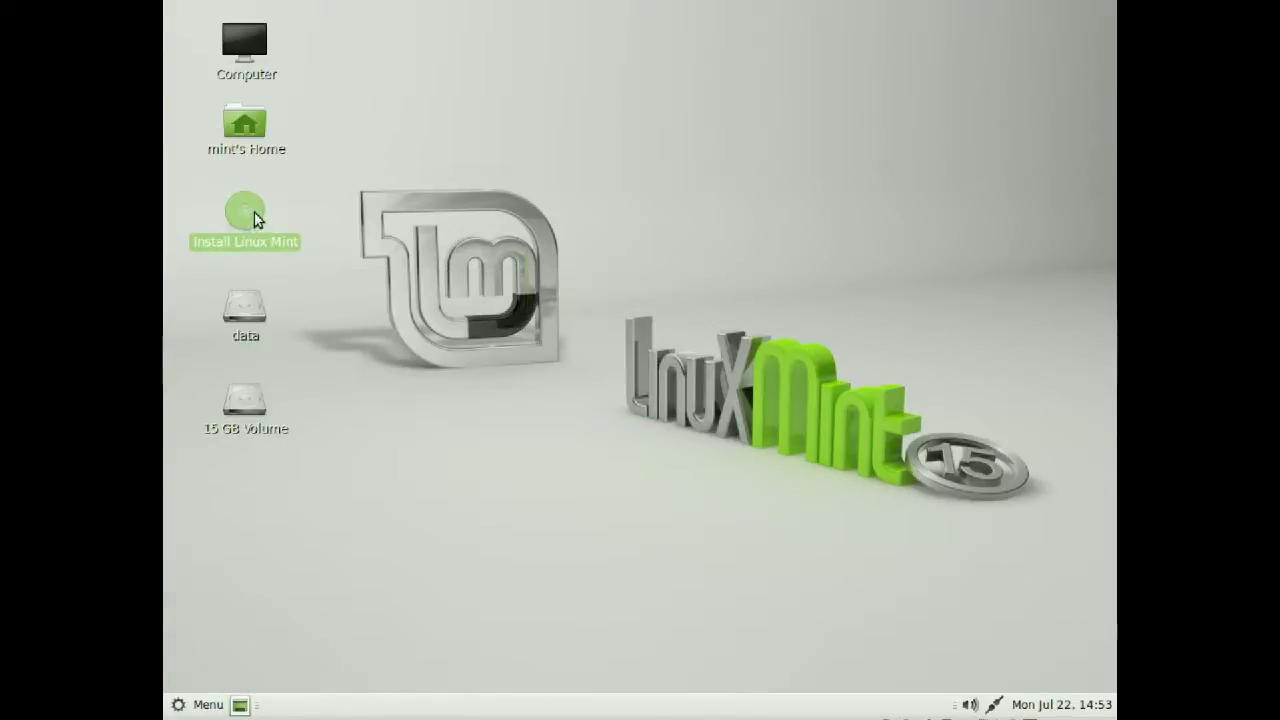
double_click(254, 216)
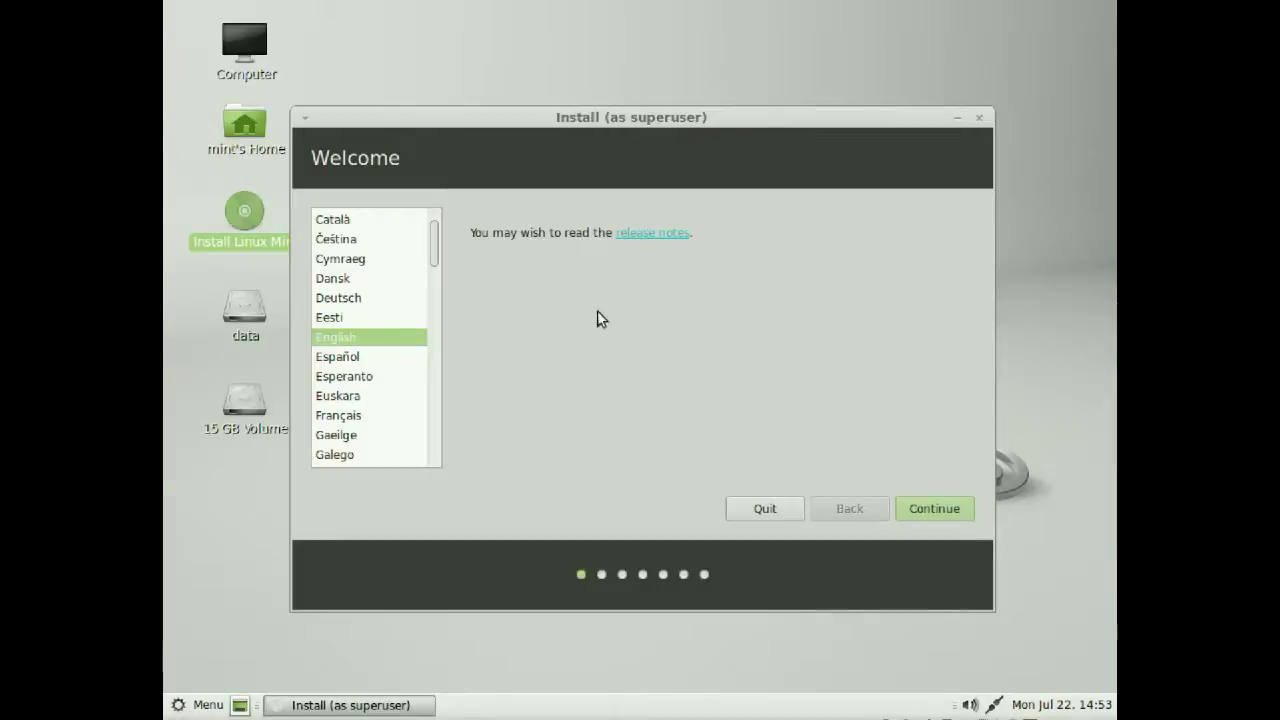
left_click(933, 507)
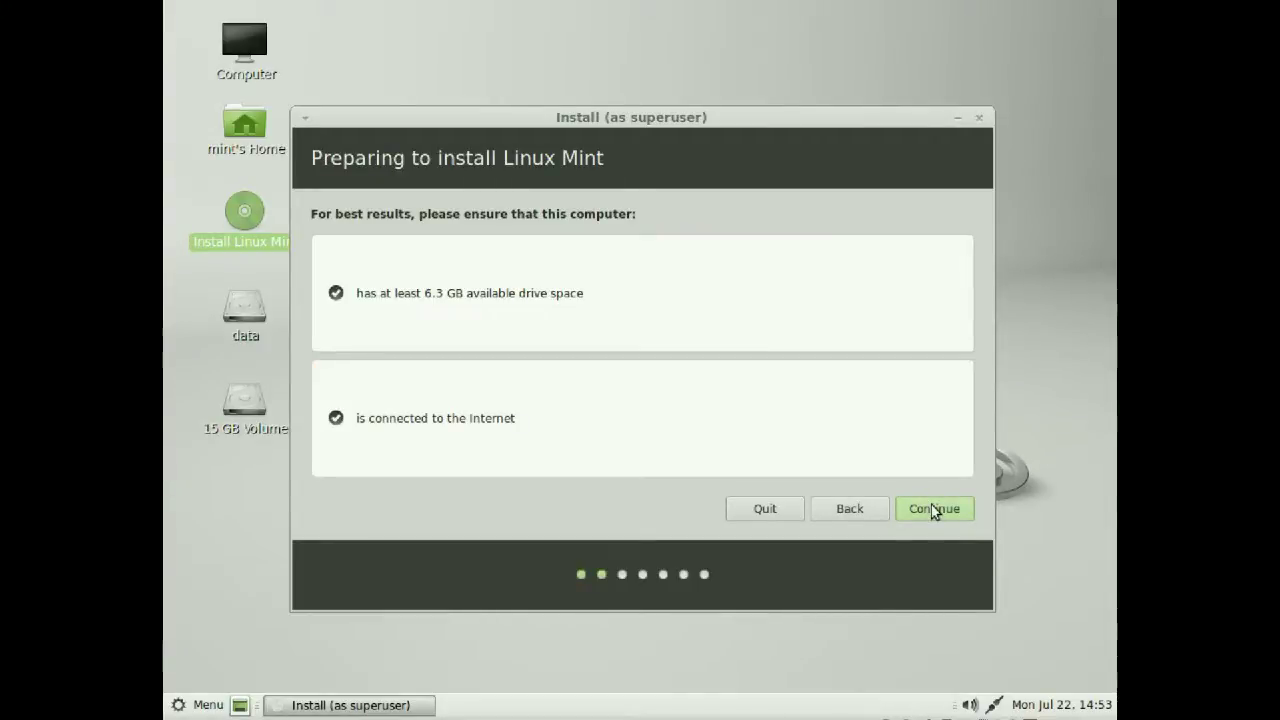
Continue past the preparation checks and allow unmounting the partitions on /dev/sda and /dev/sdb
left_click(933, 509)
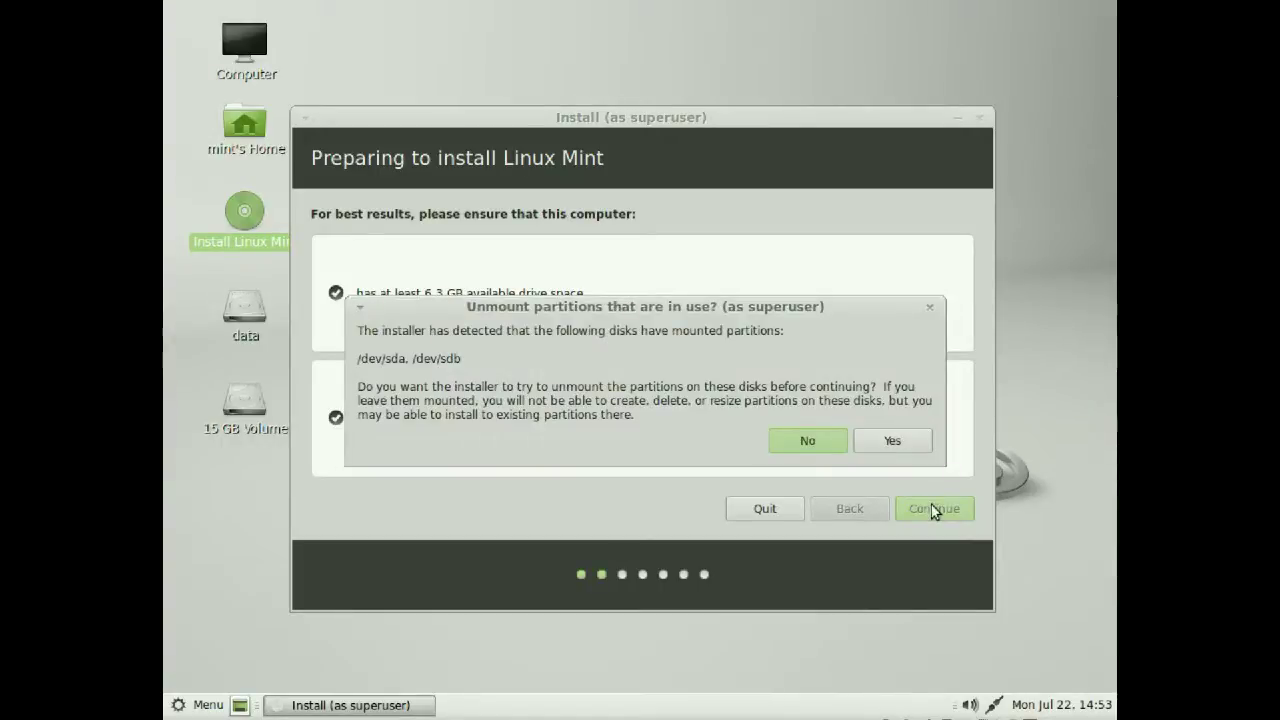
left_click(886, 444)
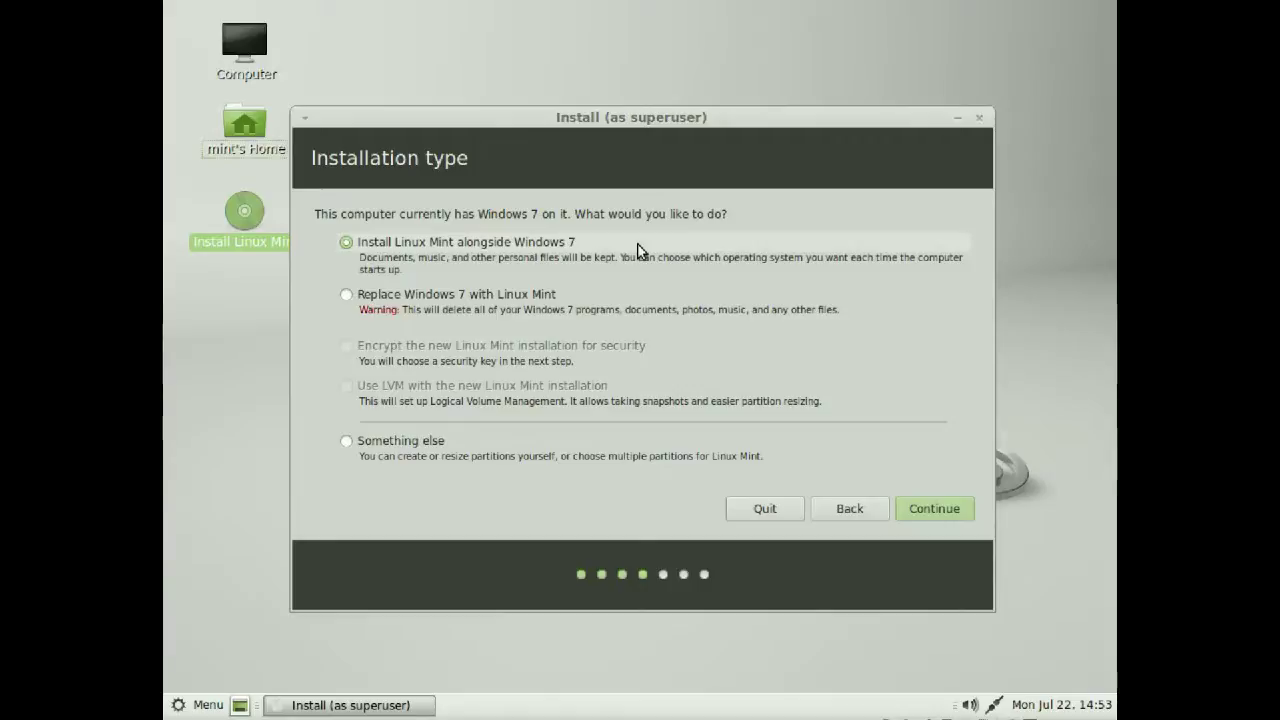
Choose the 'Something else' installation type to partition the disks manually
left_click(589, 293)
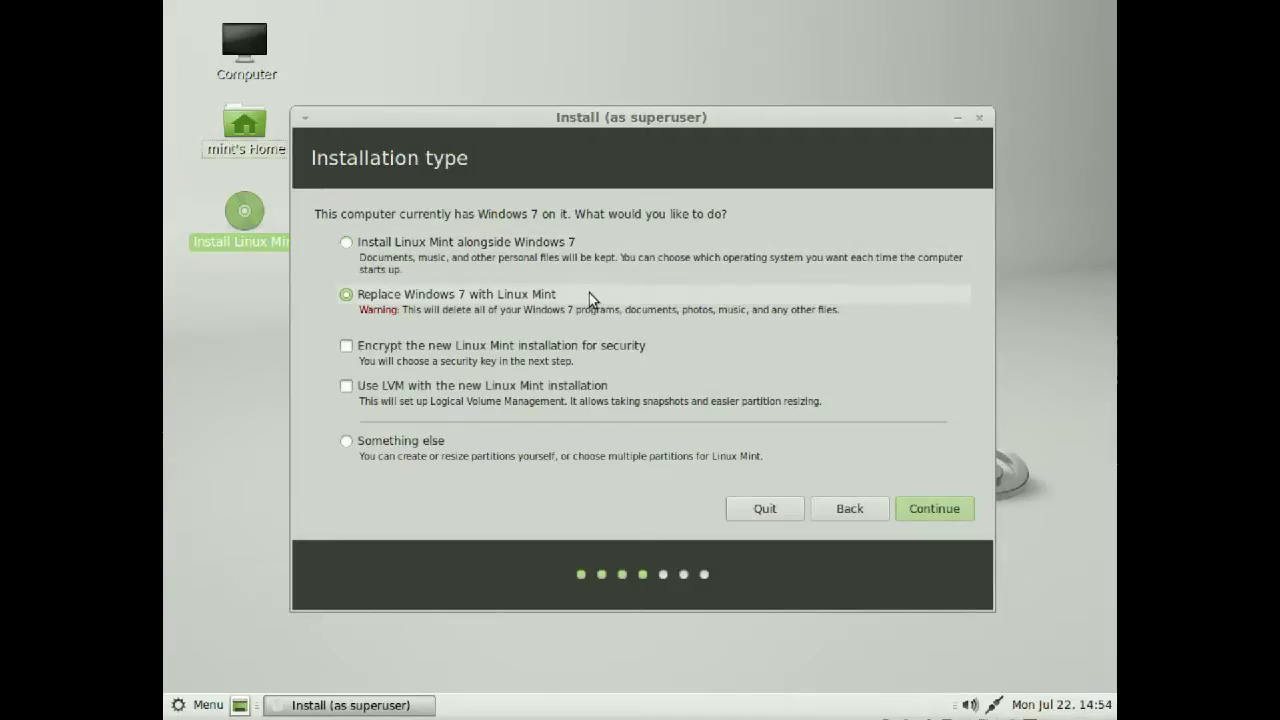
left_click(426, 446)
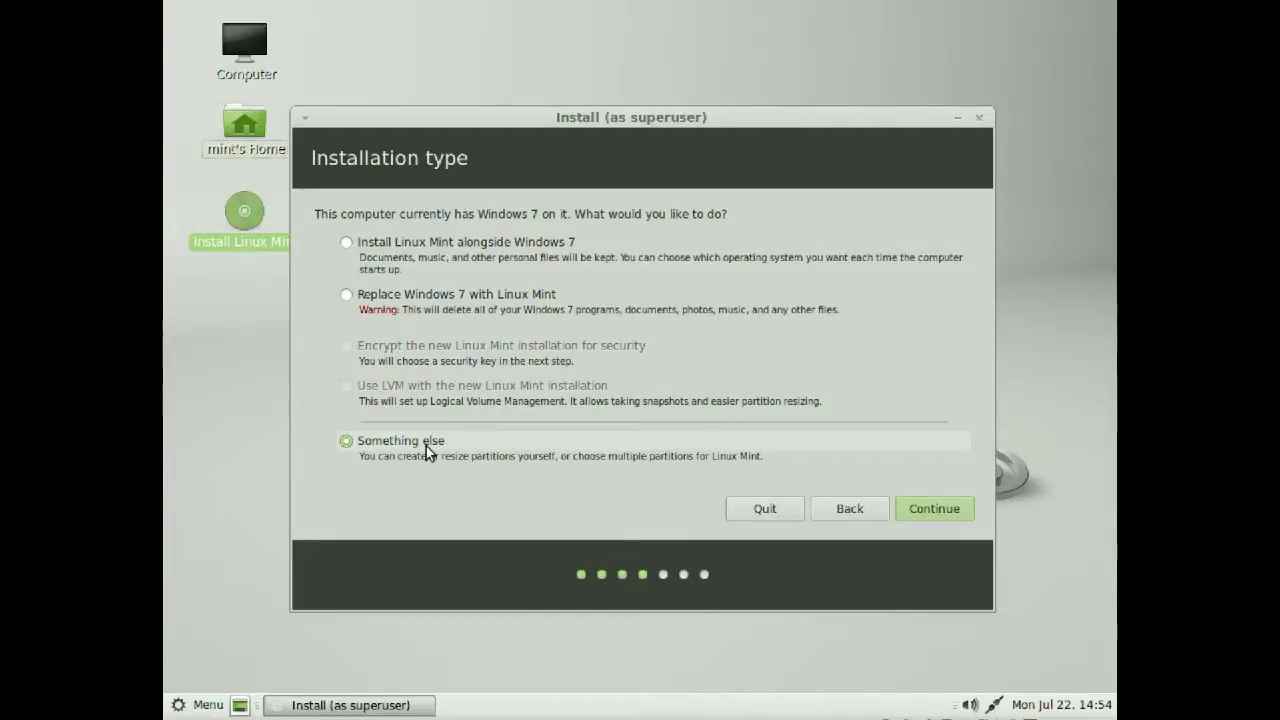
left_click(928, 512)
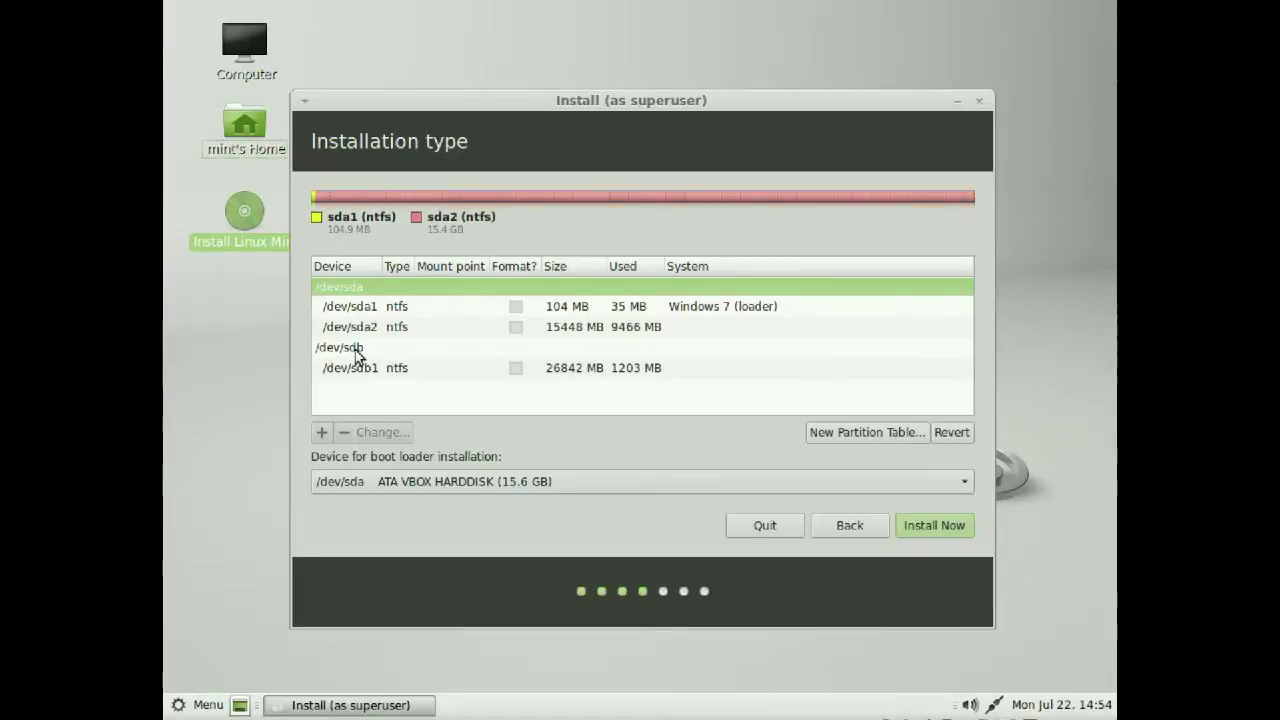
Create a new empty partition table on /dev/sdb and select its 26843 MB free space
left_click(355, 350)
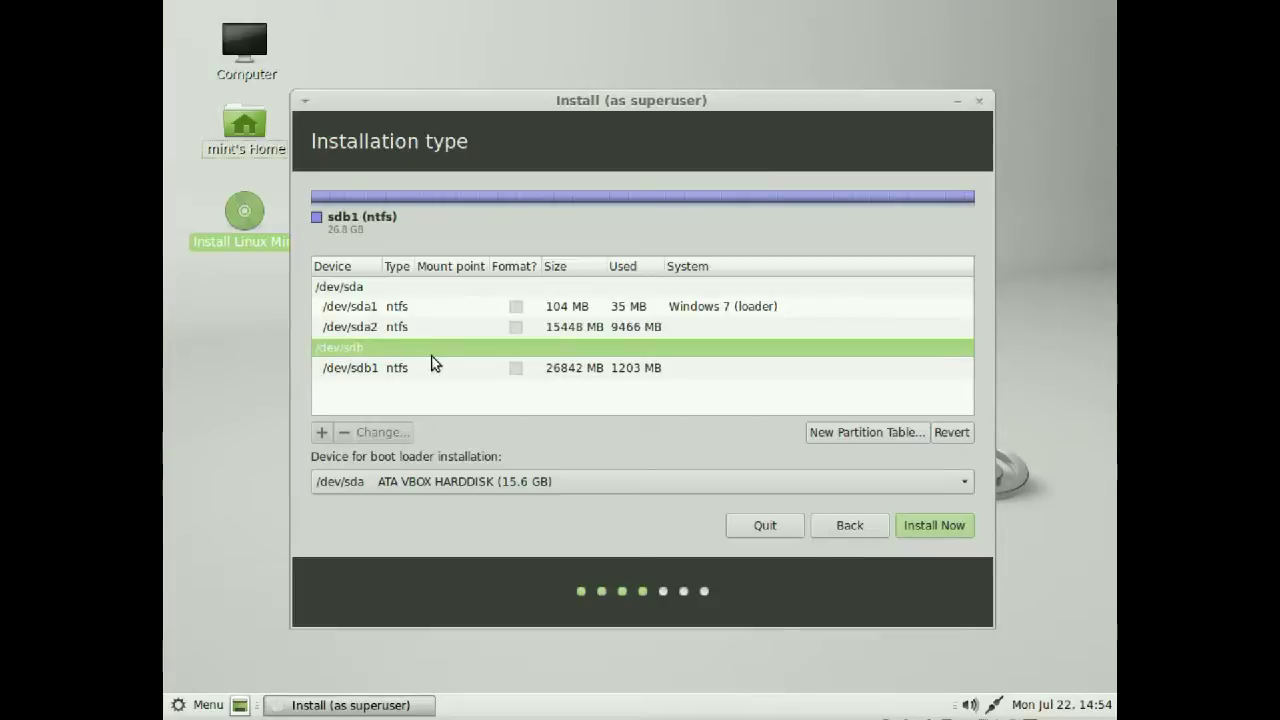
left_click(600, 370)
left_click(352, 348)
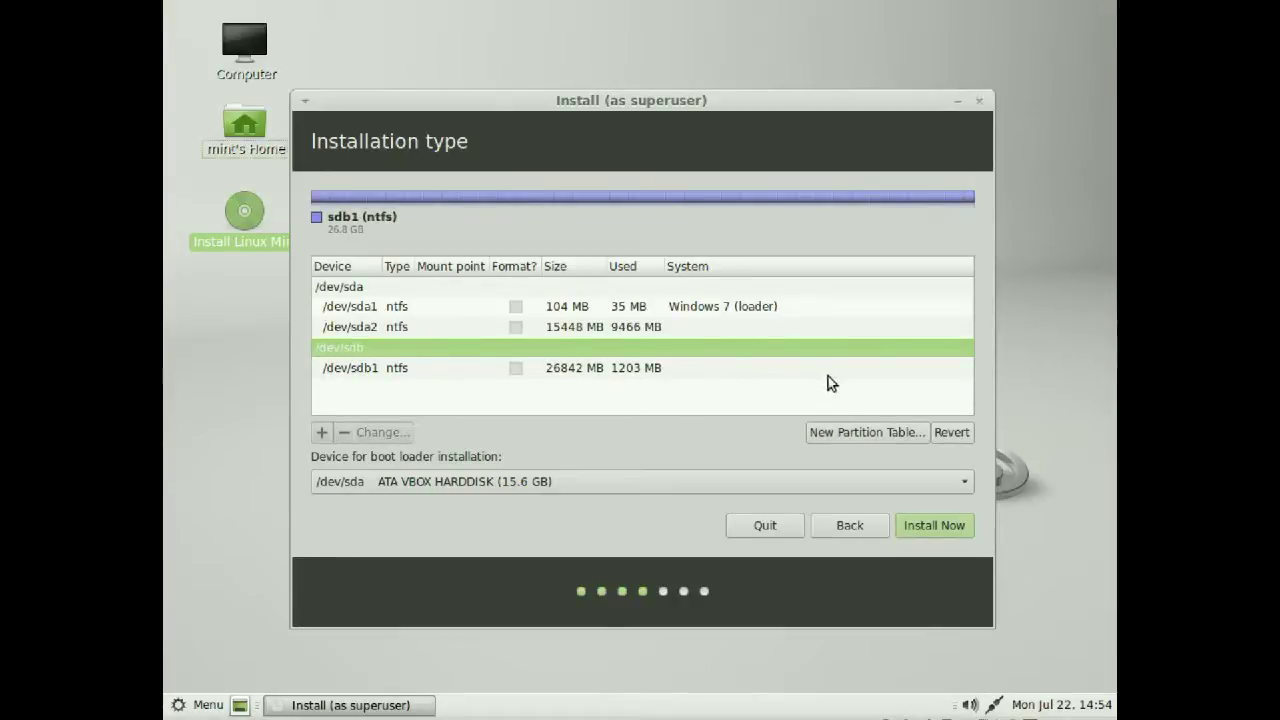
left_click(854, 436)
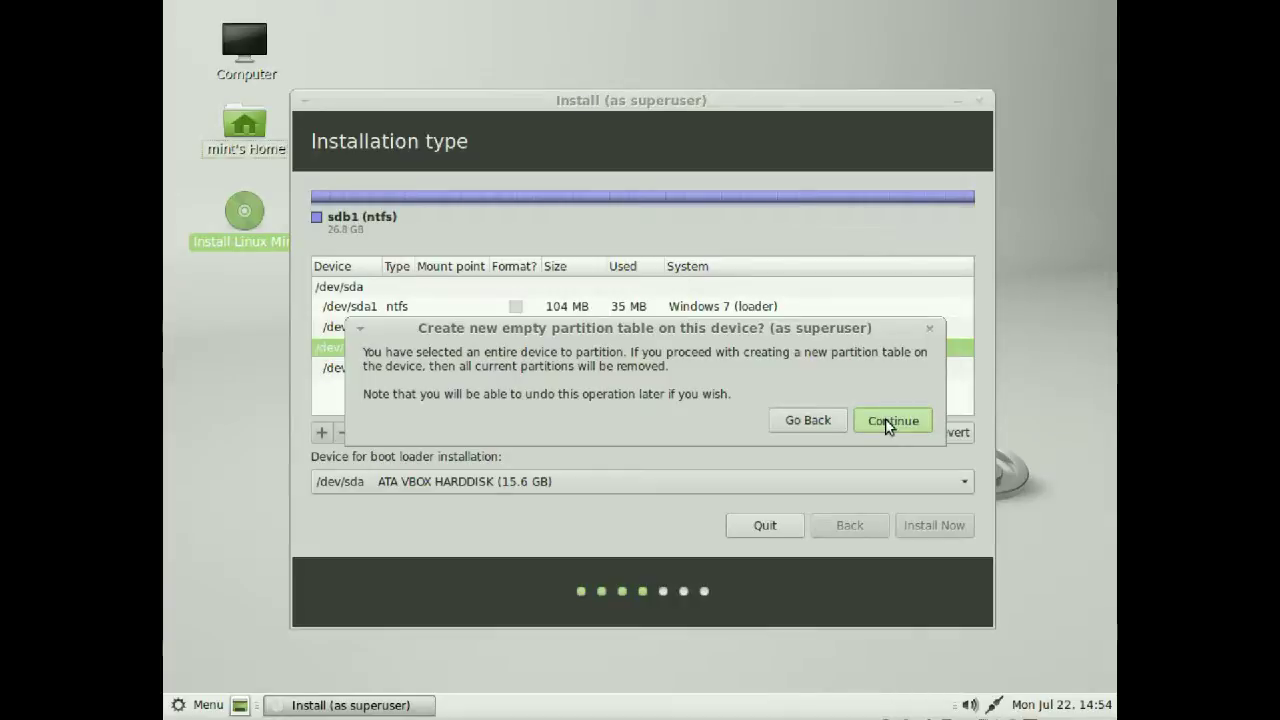
left_click(885, 420)
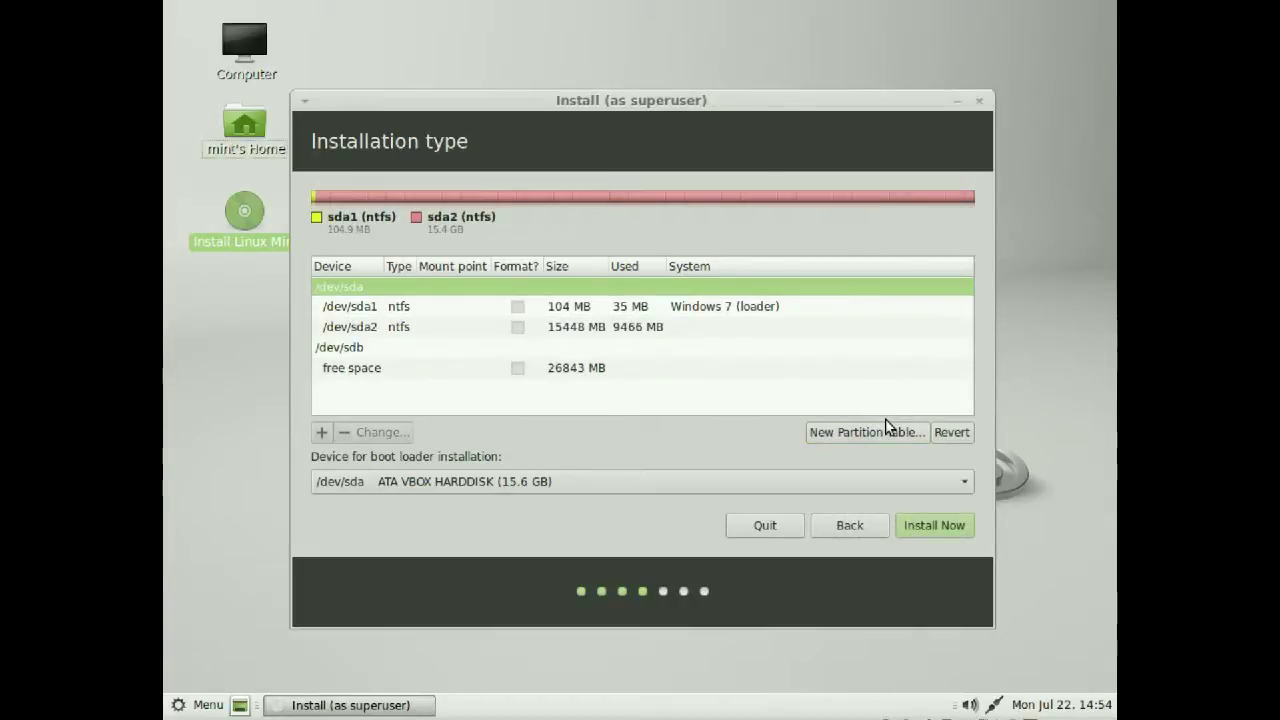
left_click(561, 369)
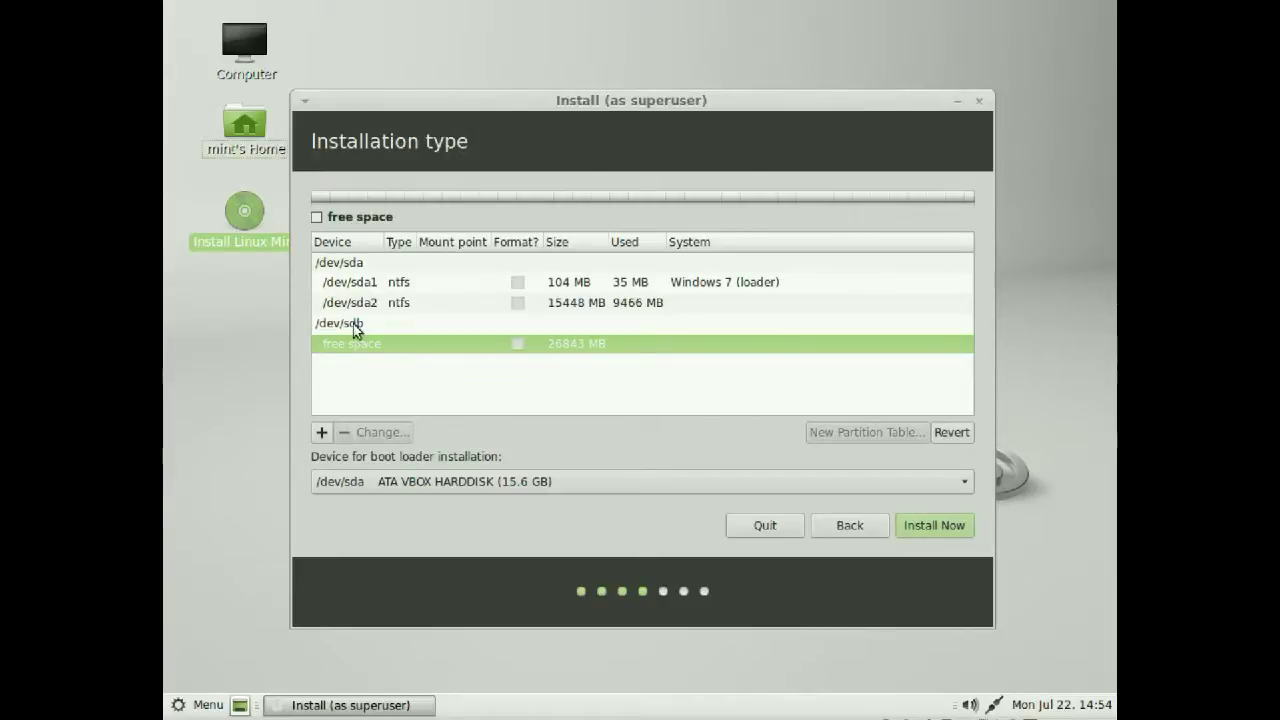
Add an 8000 MB primary ext4 partition mounted at / on /dev/sdb
left_click(322, 434)
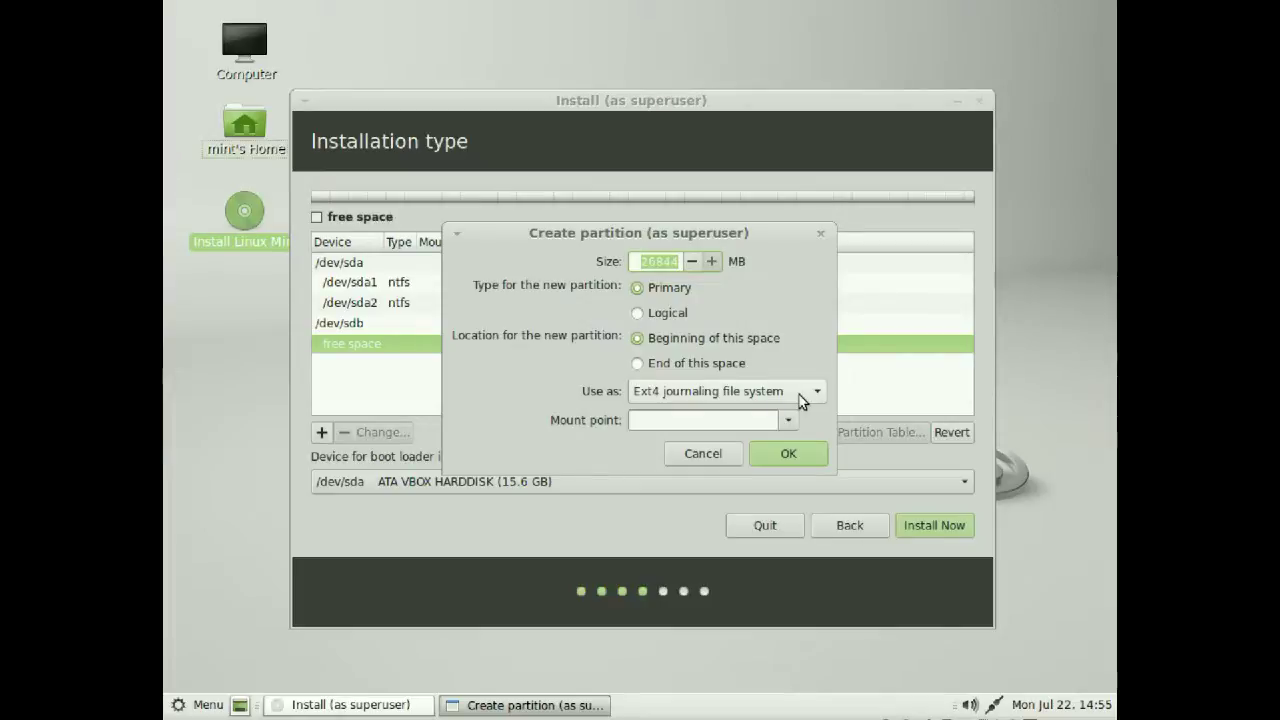
left_click(789, 422)
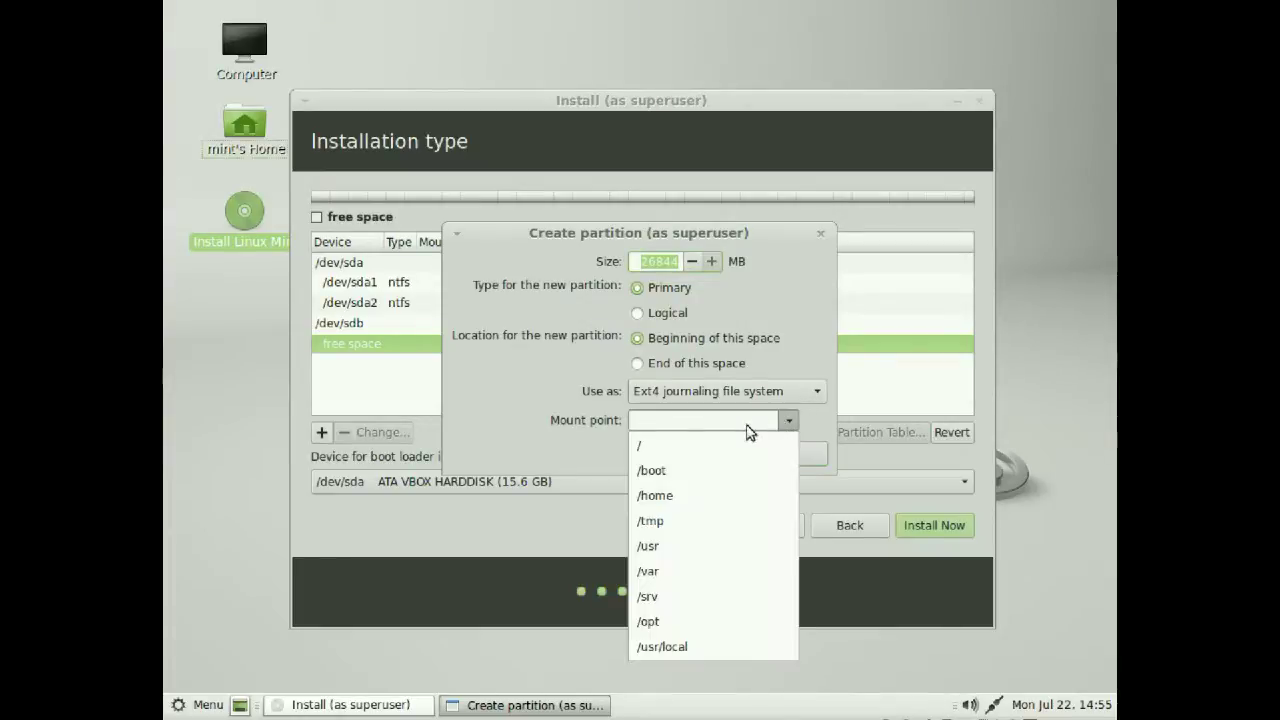
left_click(662, 450)
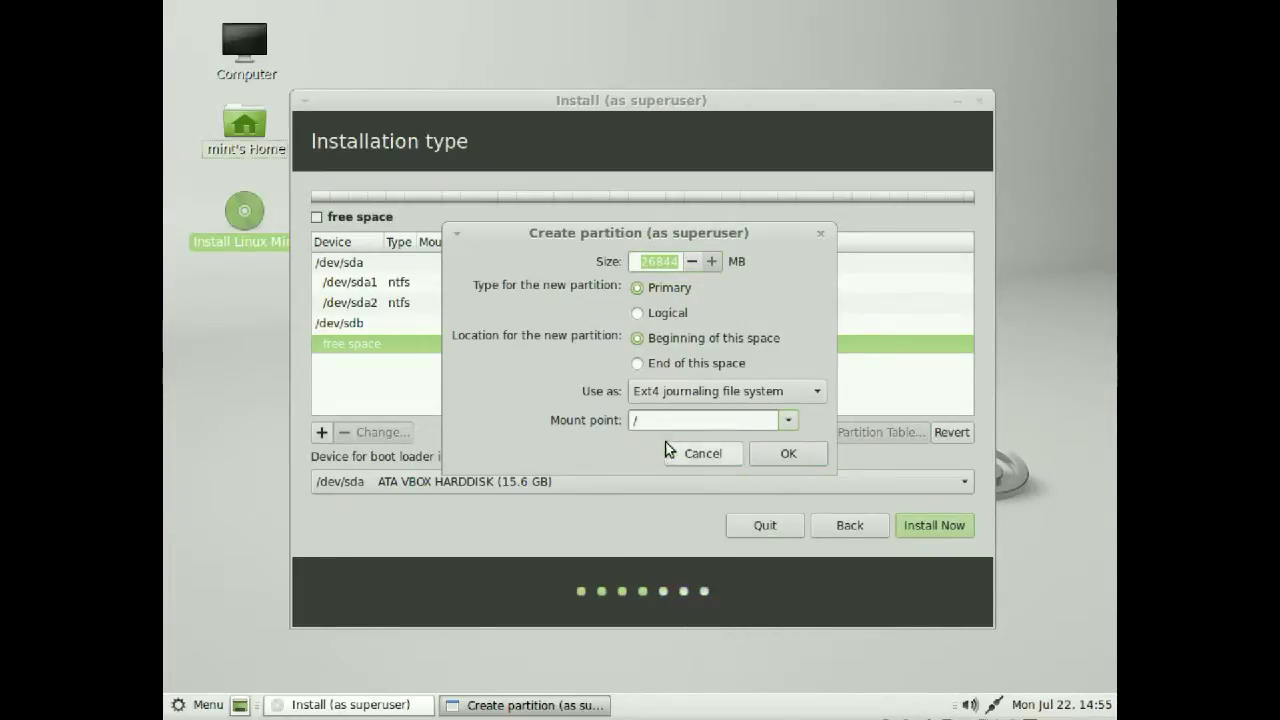
left_click(792, 455)
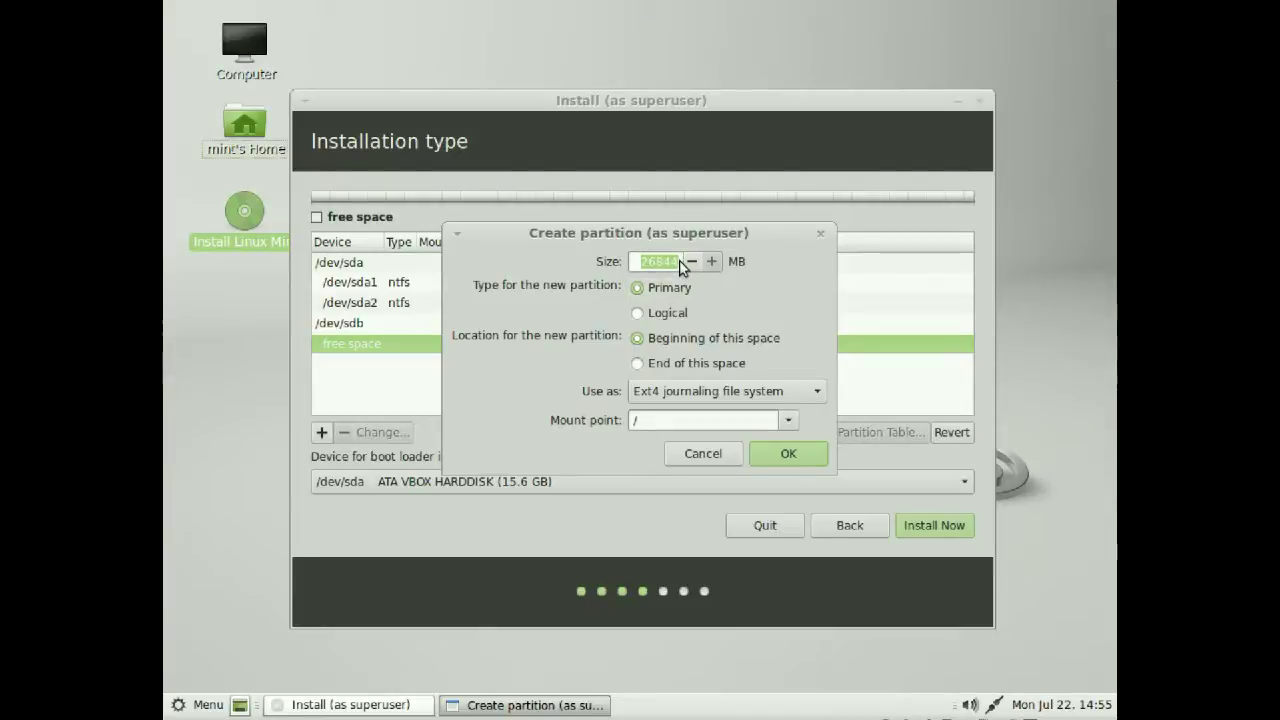
left_click(655, 262)
key("BackSpace")
key("BackSpace")
key("BackSpace")
key("BackSpace")
key("BackSpace")
type("8000")
left_click(791, 455)
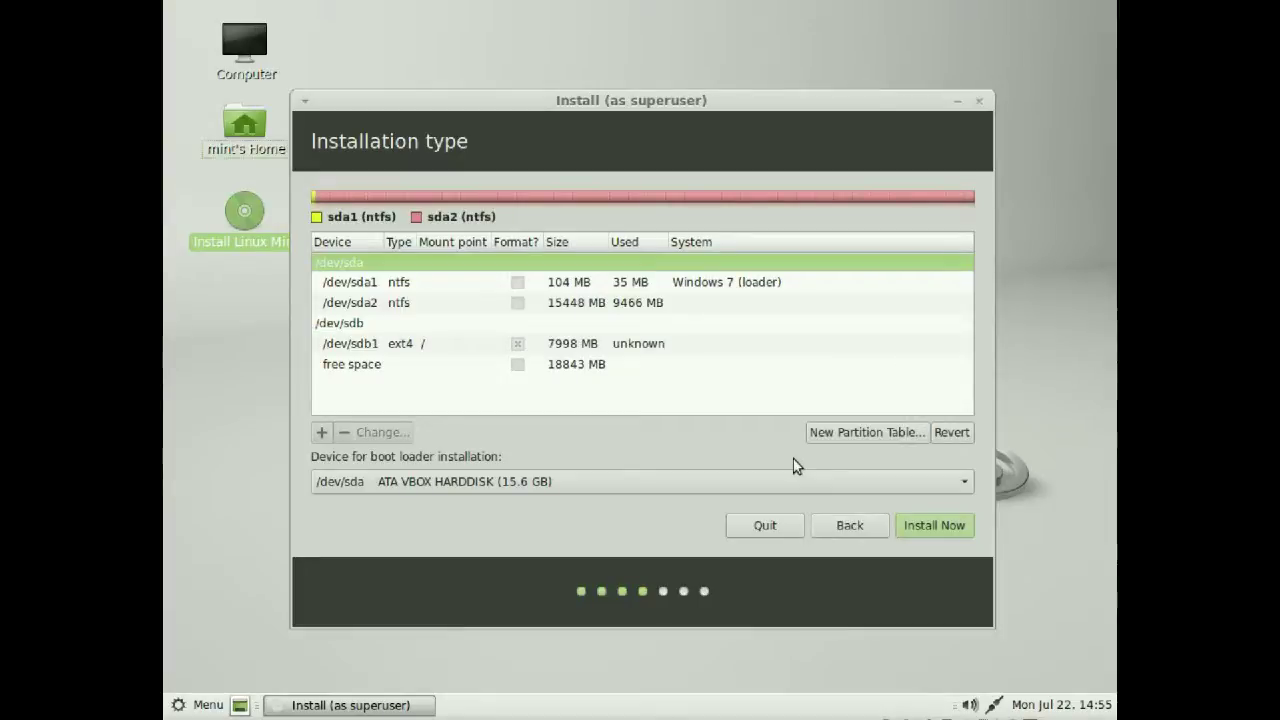
Add a 2000 MB logical swap partition at the end of /dev/sdb's free space
left_click(346, 326)
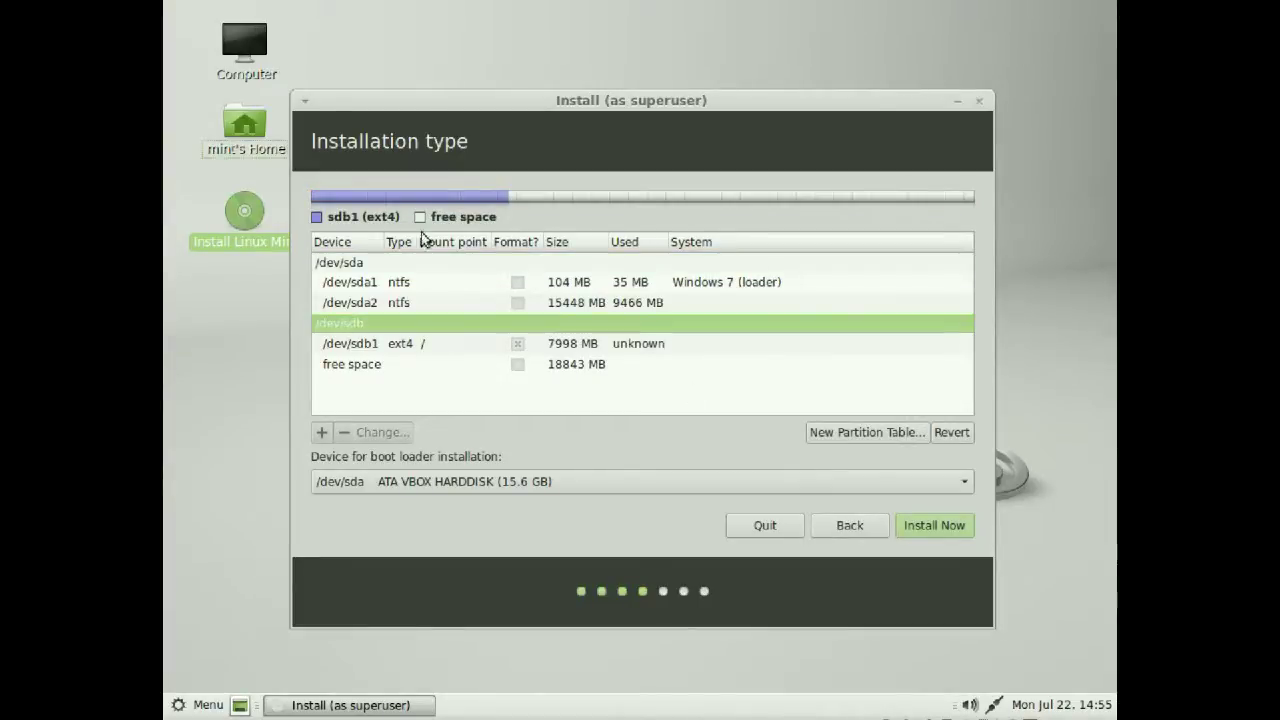
left_click(412, 340)
left_click(380, 368)
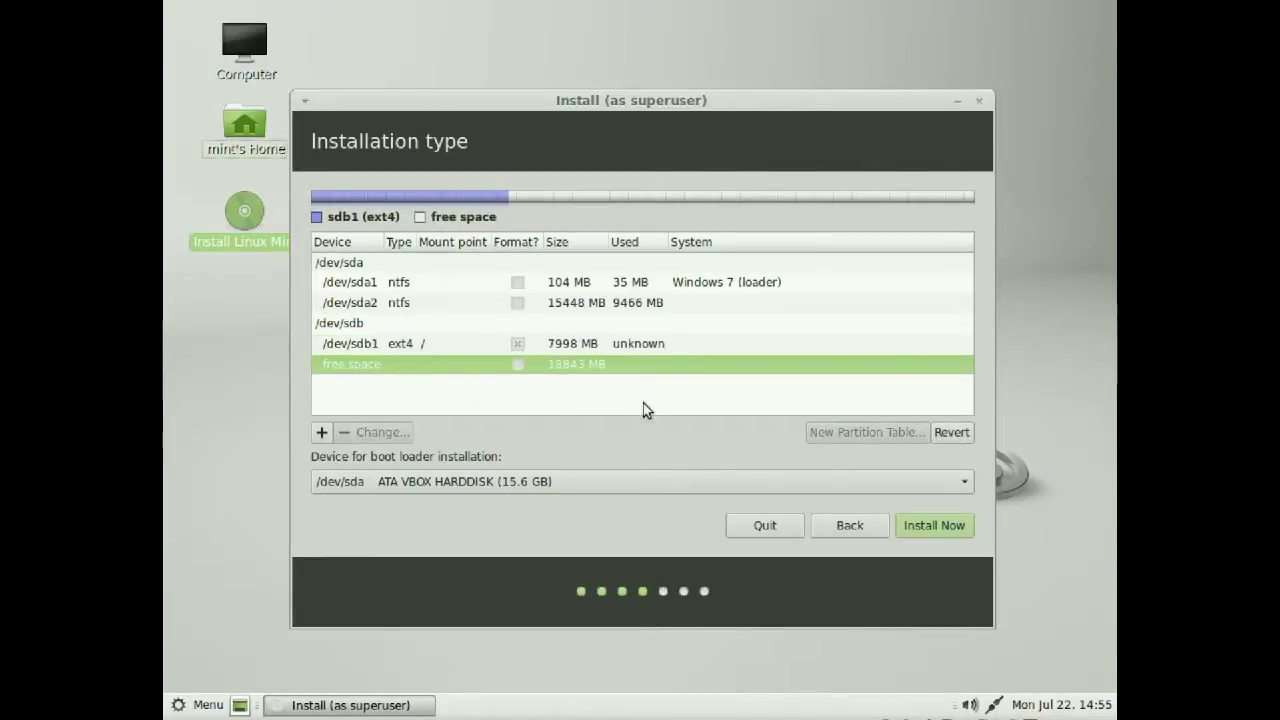
left_click(322, 434)
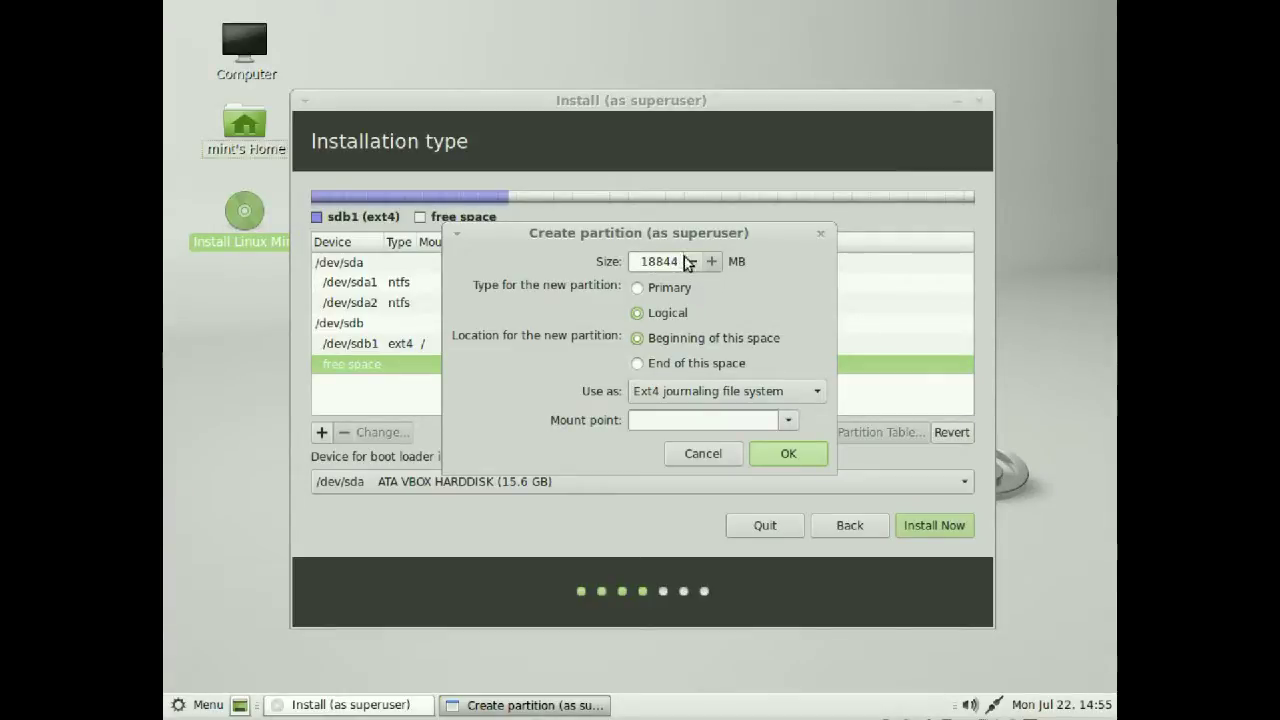
left_click(691, 261)
key("Delete")
key("Delete")
key("Delete")
key("Delete")
key("Delete")
type("2000")
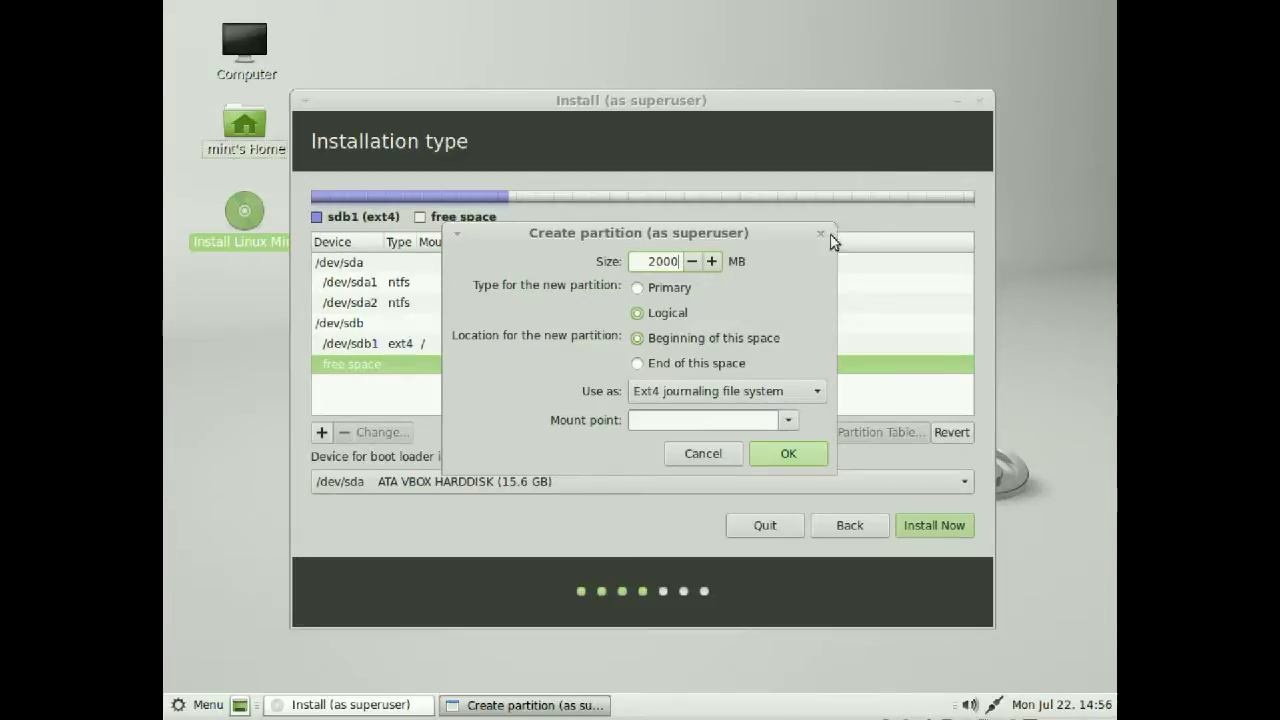
left_click(699, 364)
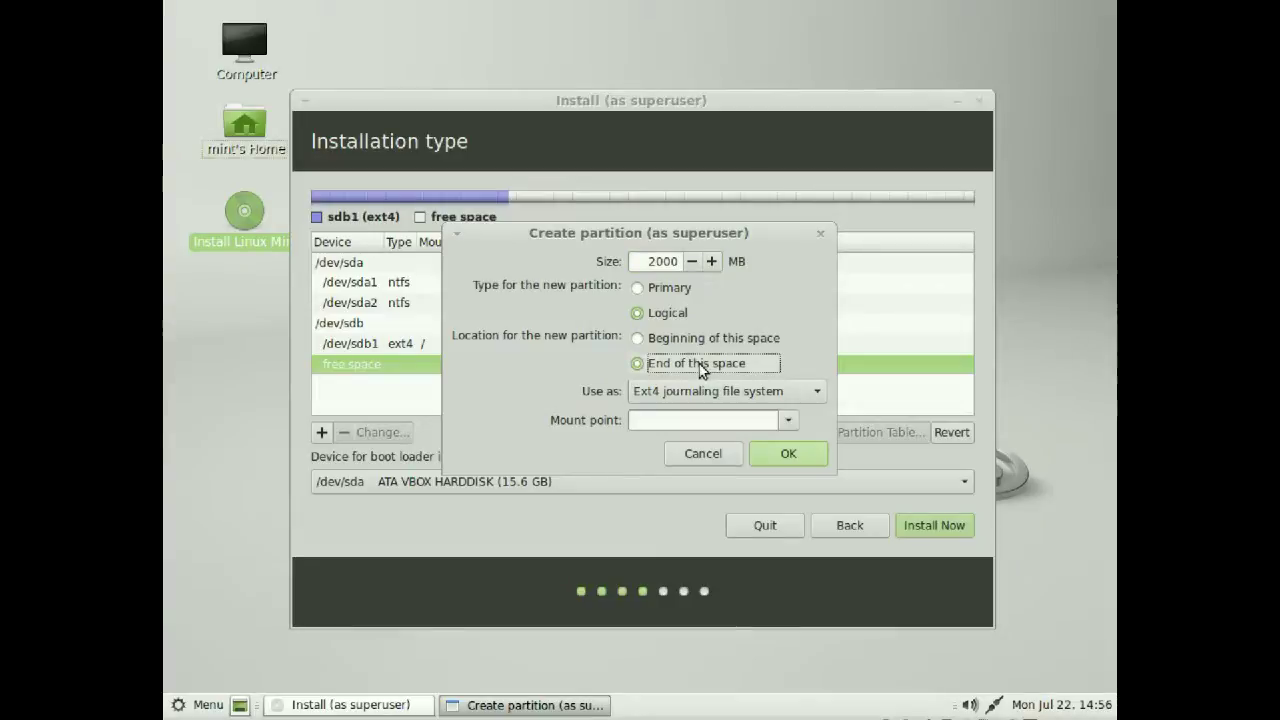
left_click(812, 391)
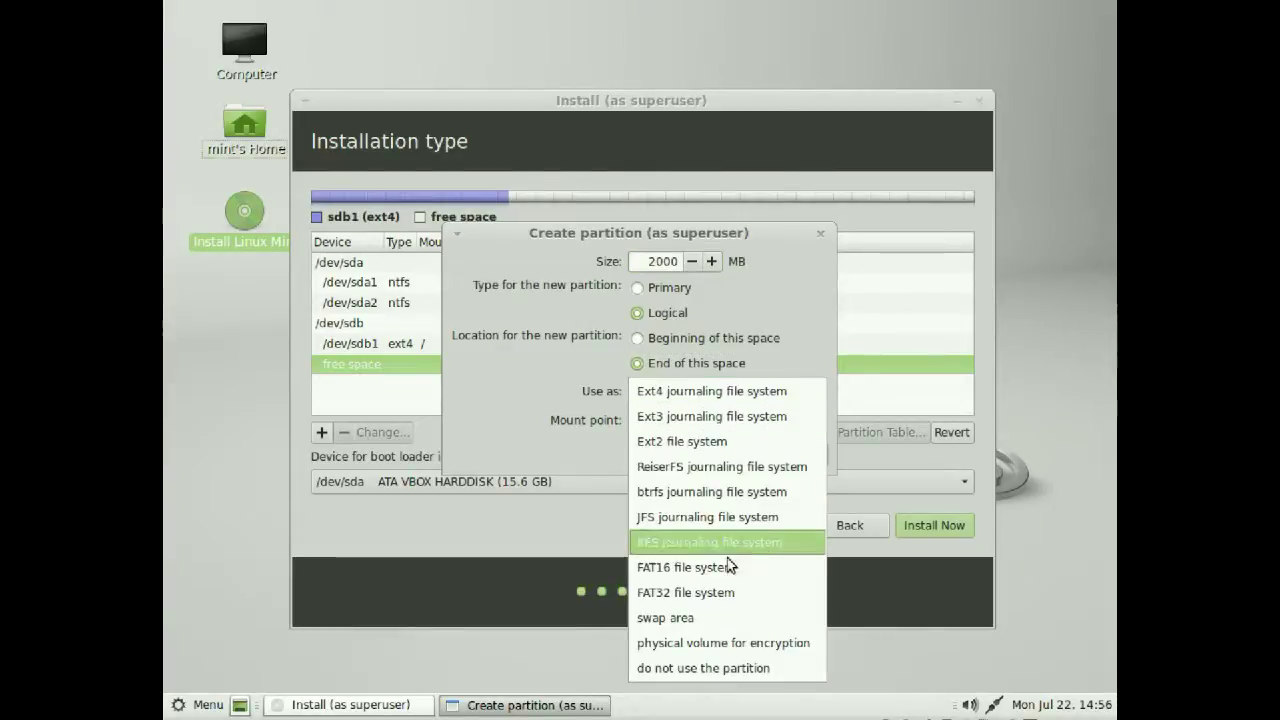
left_click(683, 620)
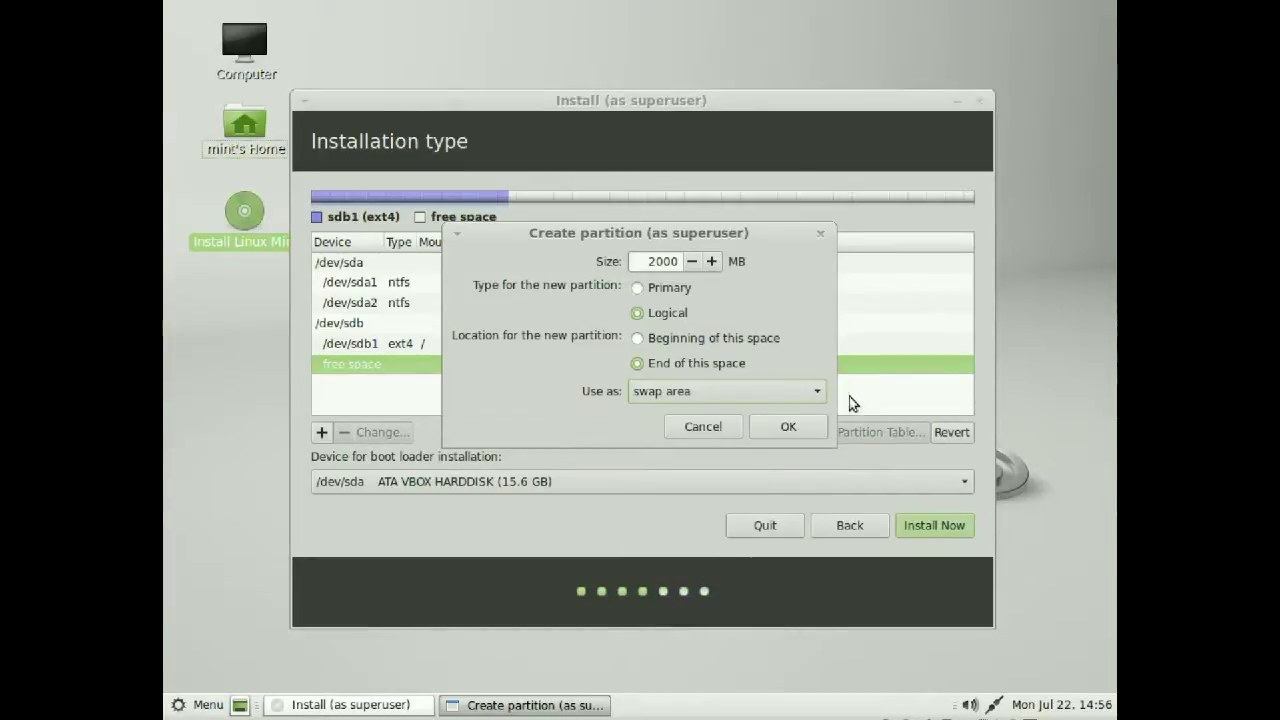
left_click(789, 427)
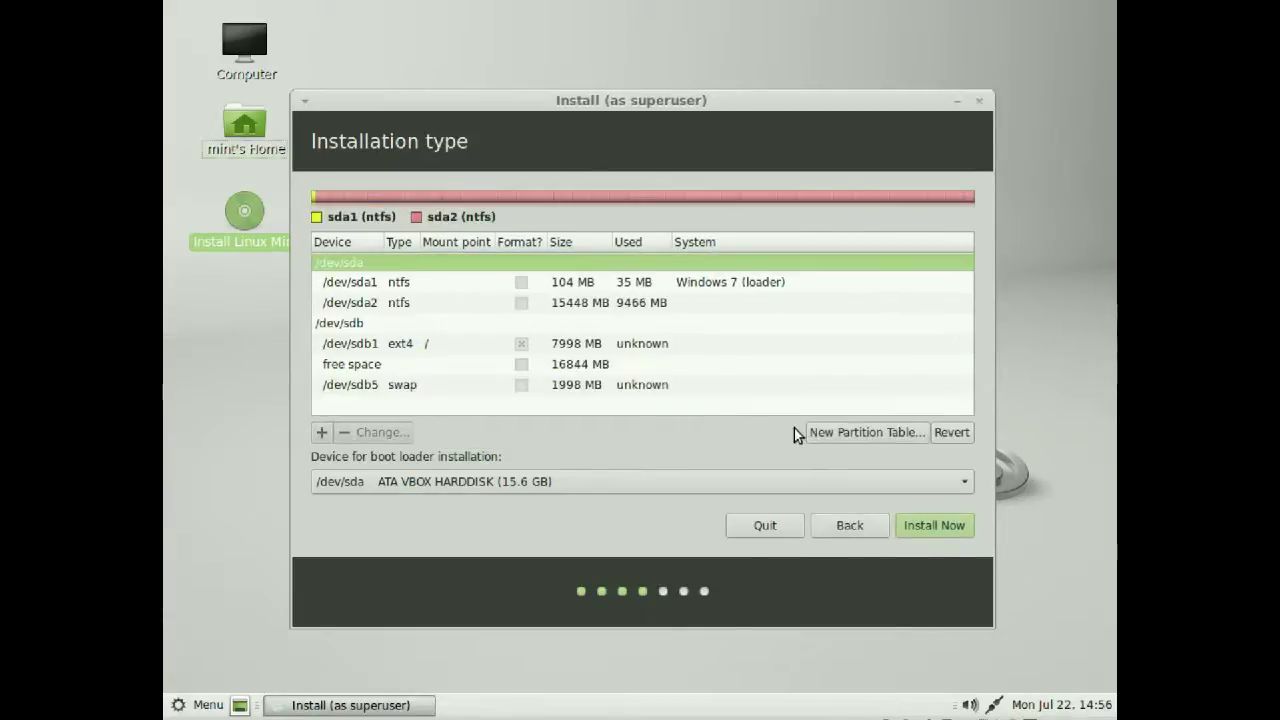
left_click(356, 327)
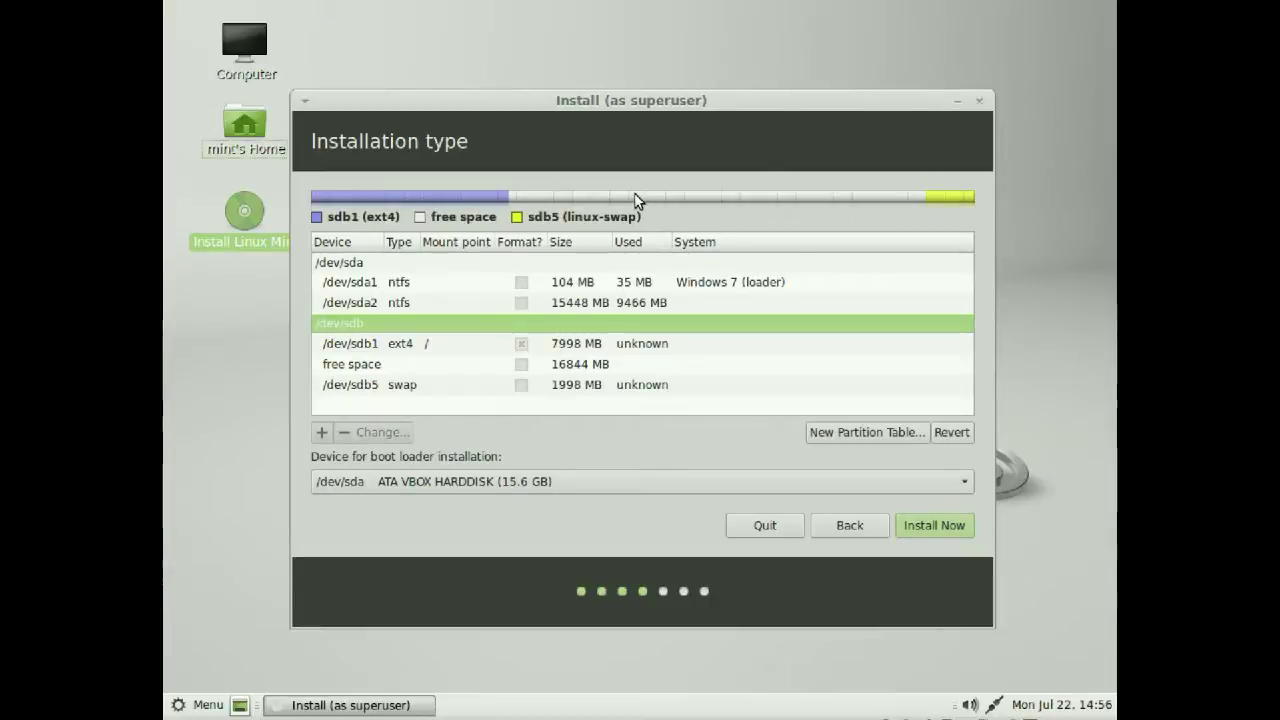
Create an ext4 partition mounted at /home from the remaining 16843 MB on /dev/sdb
left_click(385, 364)
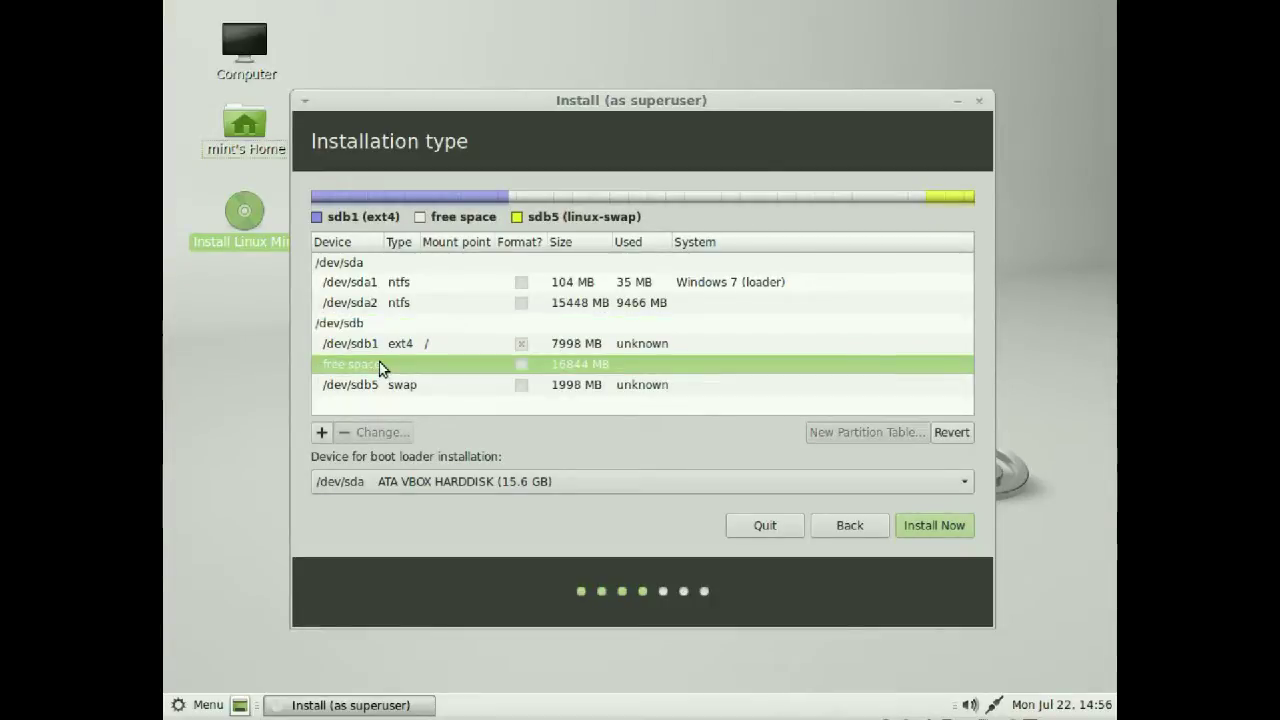
left_click(321, 432)
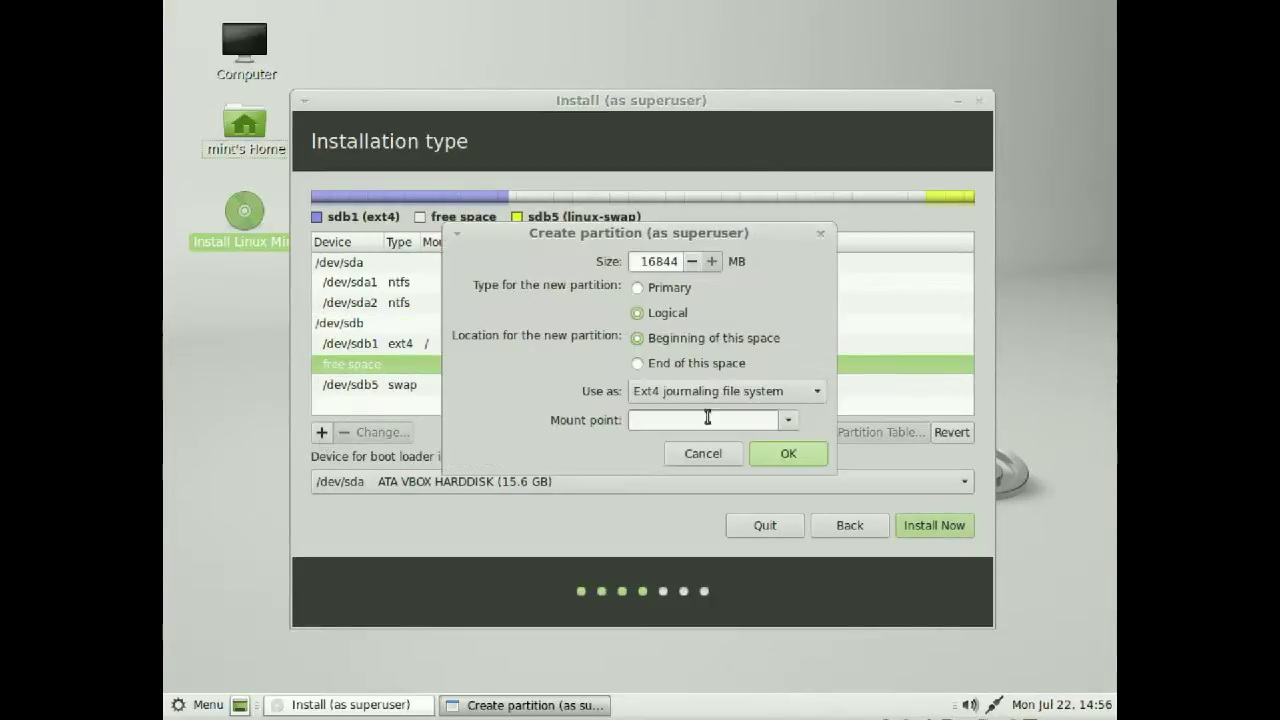
key("BackSpace")
key("BackSpace")
key("BackSpace")
key("BackSpace")
key("BackSpace")
type("20000")
key("Return")
left_click(800, 393)
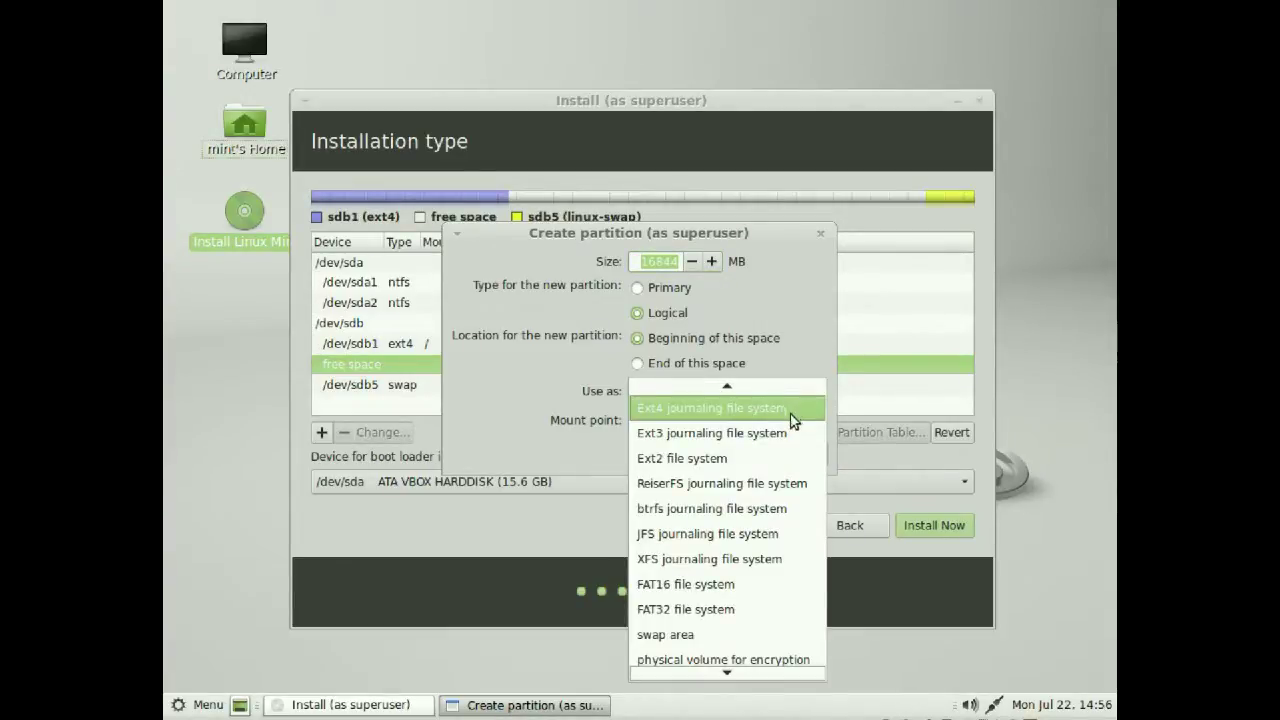
left_click(794, 404)
left_click(789, 421)
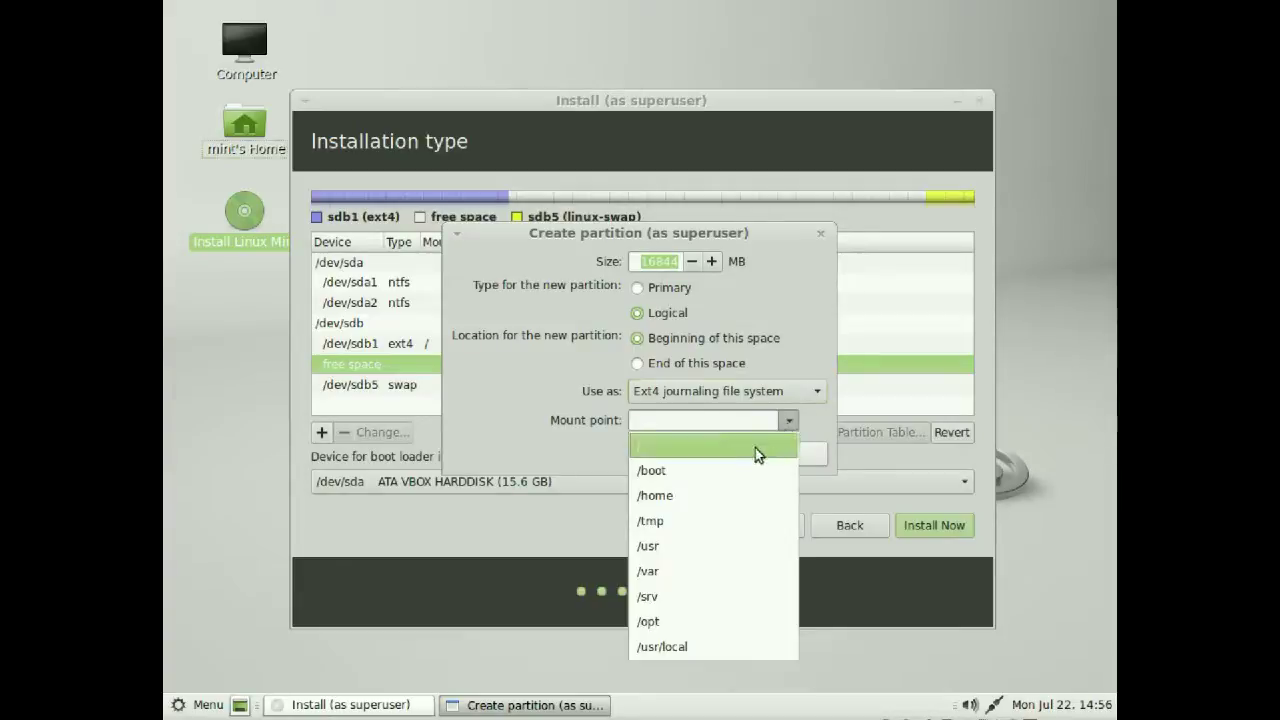
left_click(697, 496)
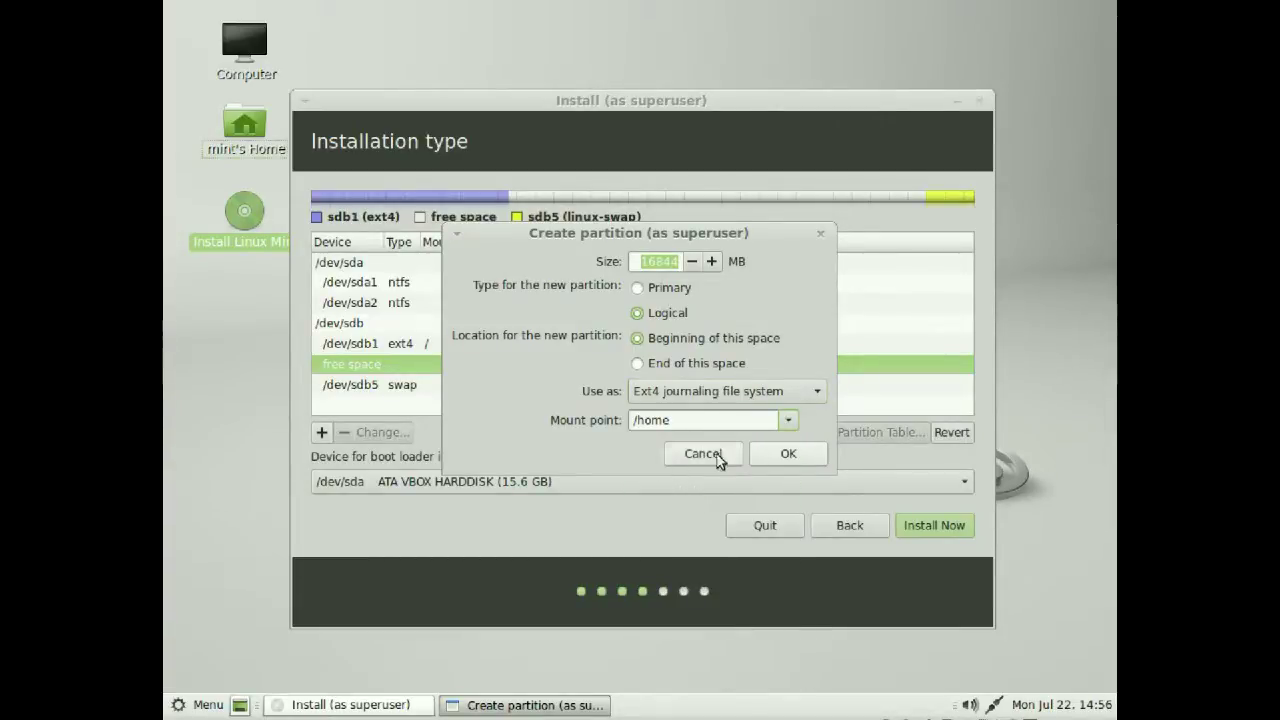
left_click(788, 453)
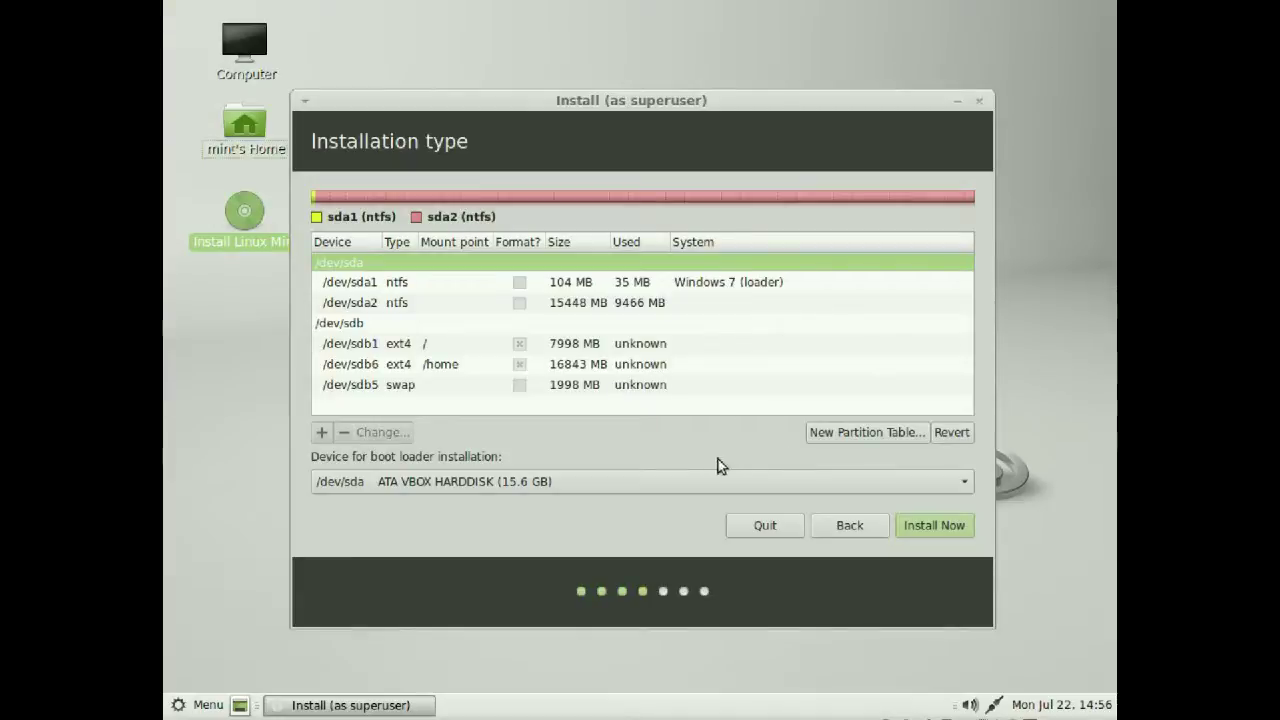
Review the root, /home and swap partitions on /dev/sdb
left_click(341, 325)
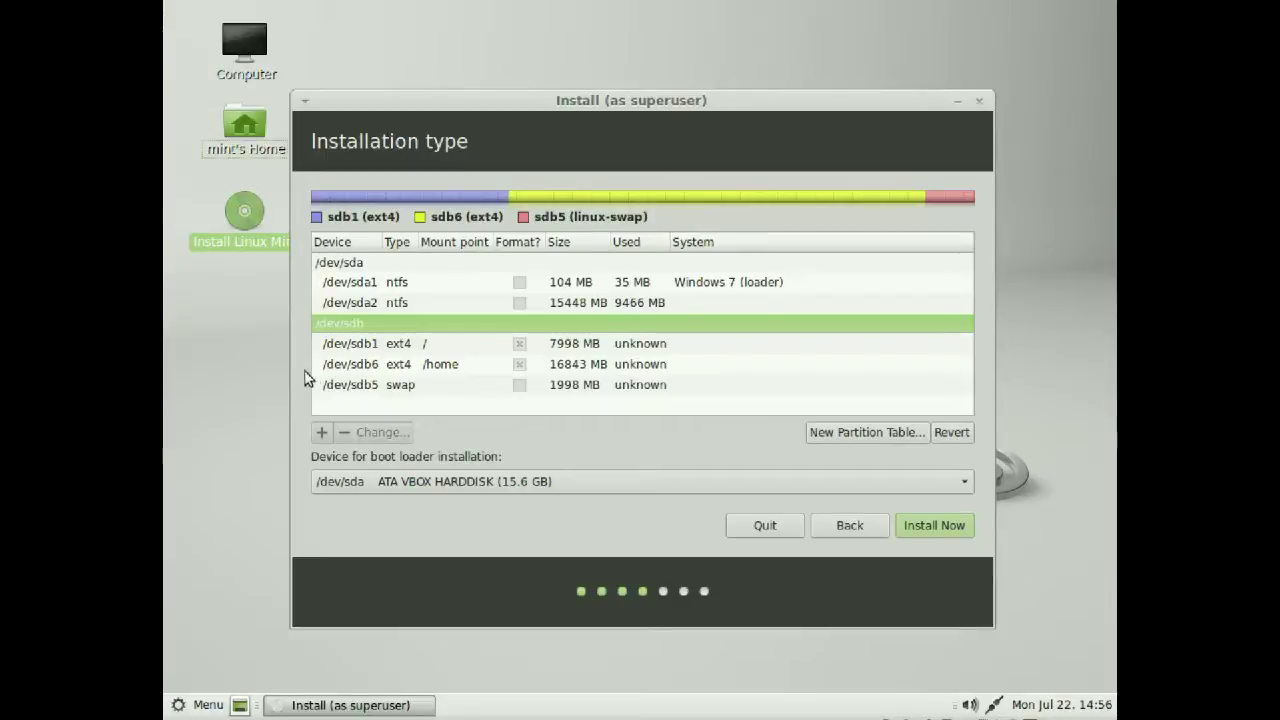
left_click(366, 345)
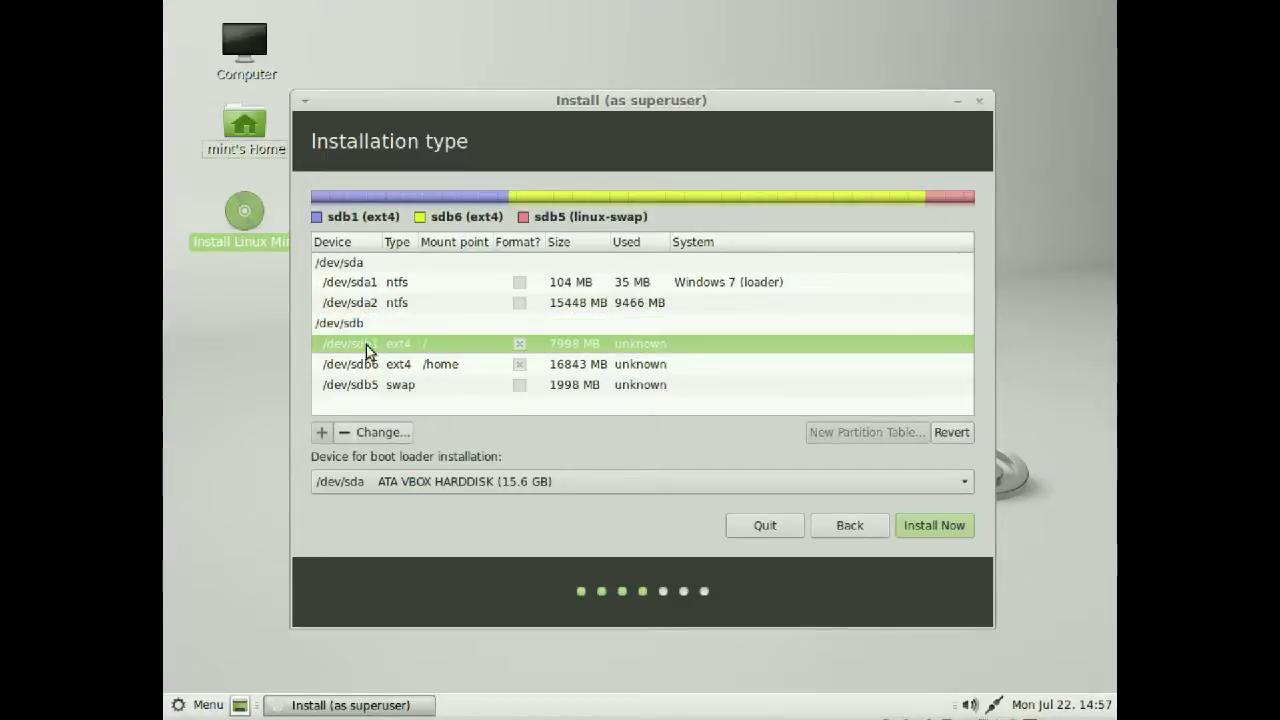
left_click(434, 364)
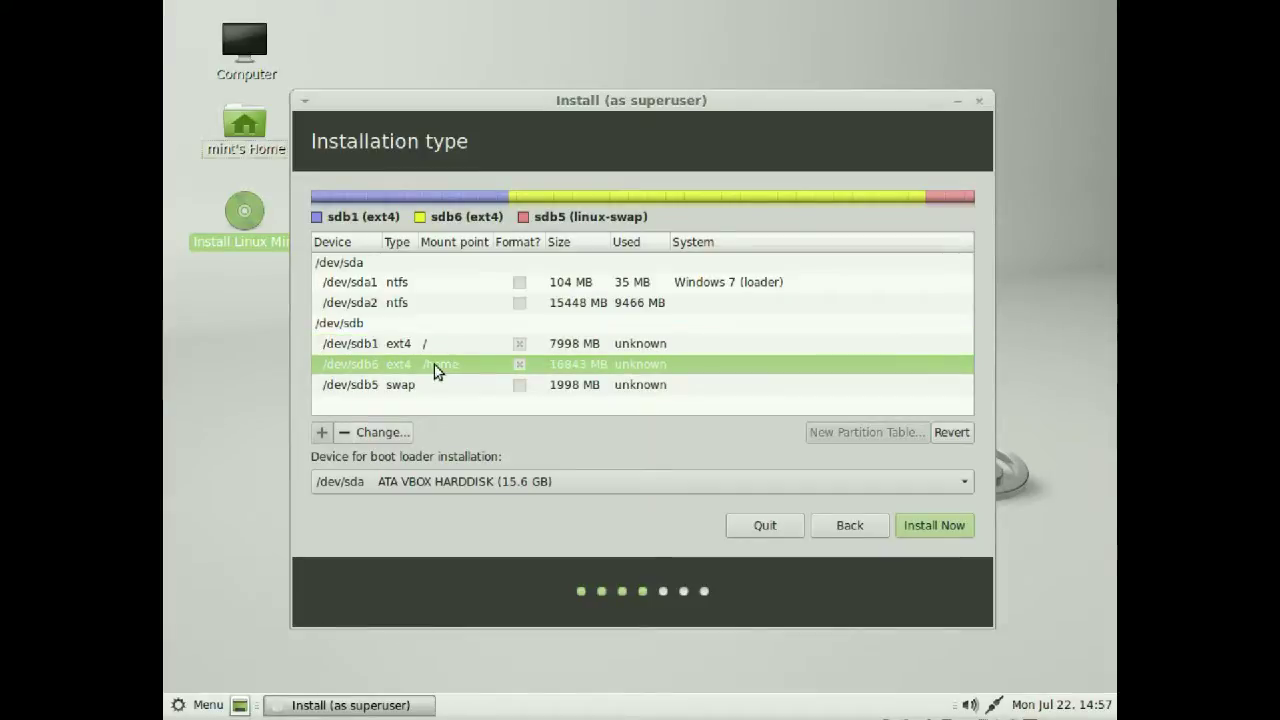
left_click(418, 391)
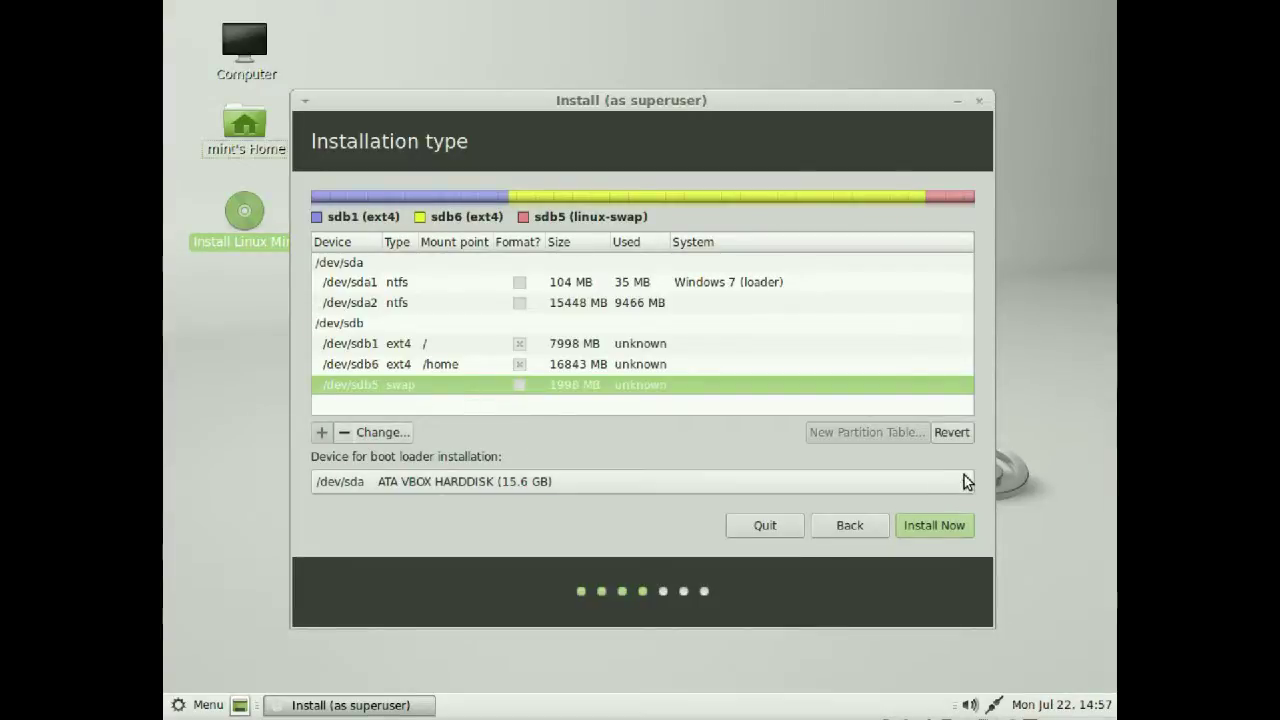
Set the boot loader device to /dev/sdb1 and start the installation
left_click(922, 478)
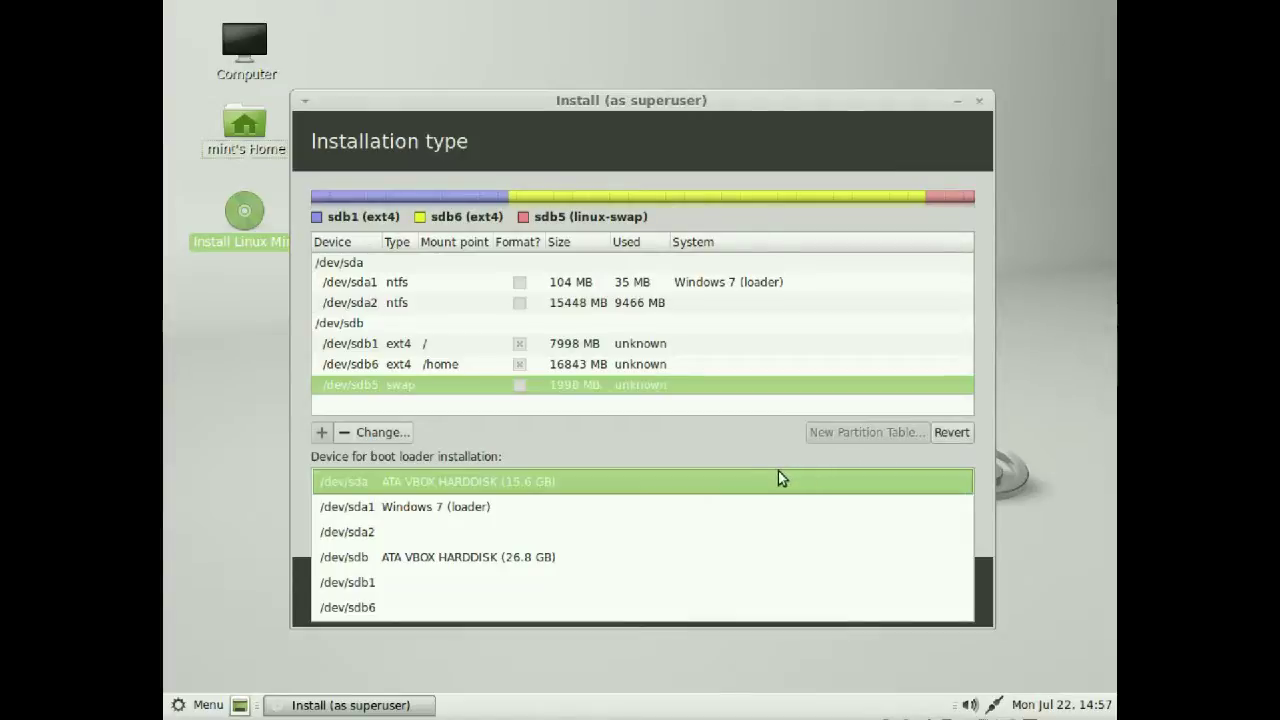
left_click(405, 588)
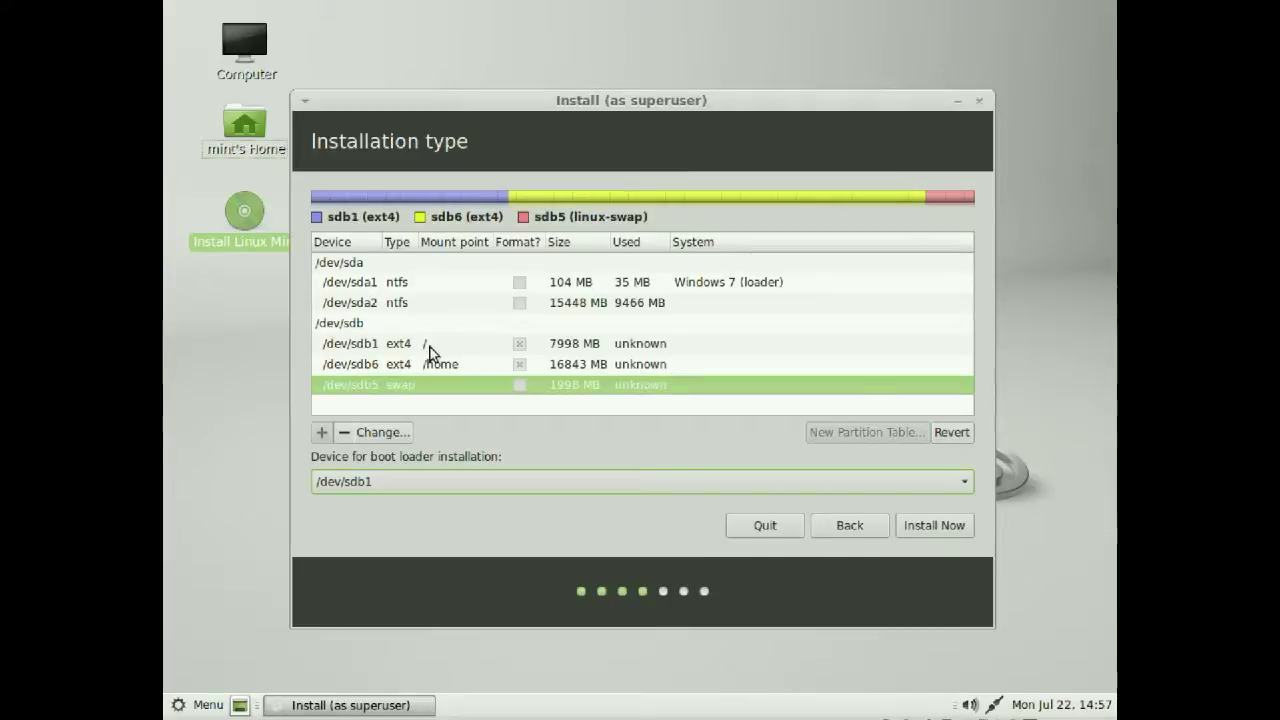
left_click(940, 527)
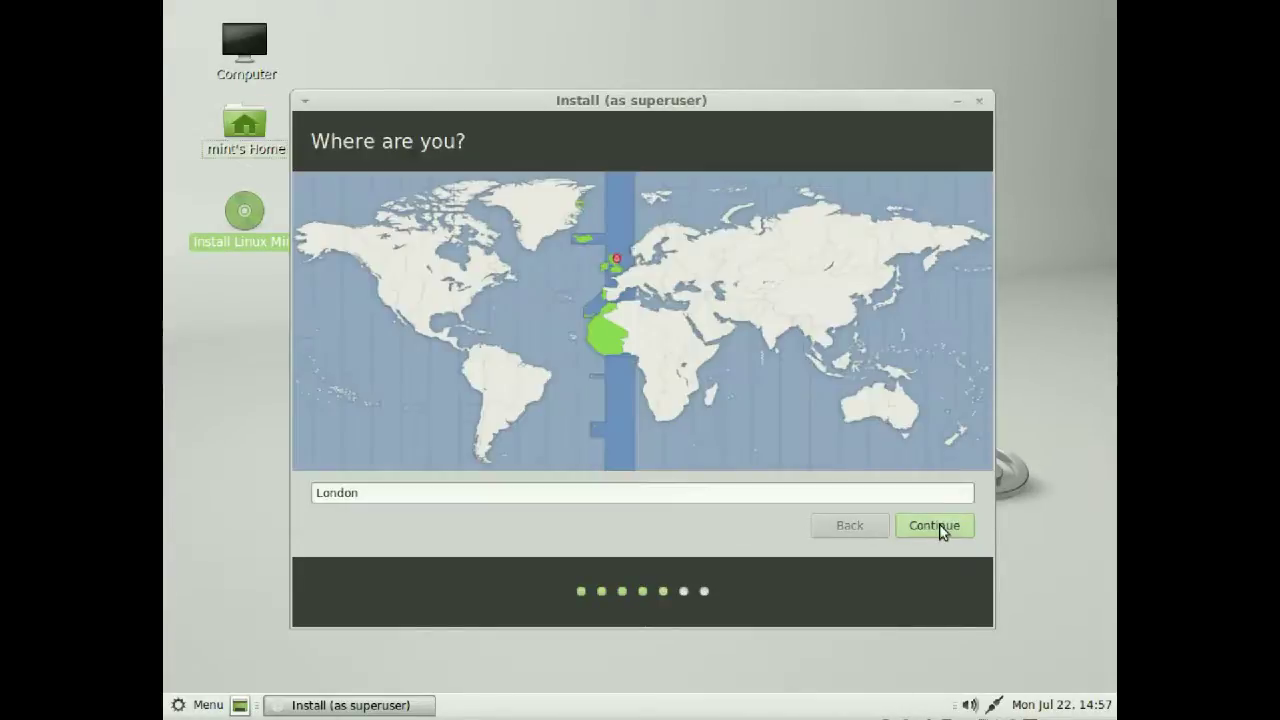
Accept London as the location and English (UK) as the keyboard layout
left_click(940, 528)
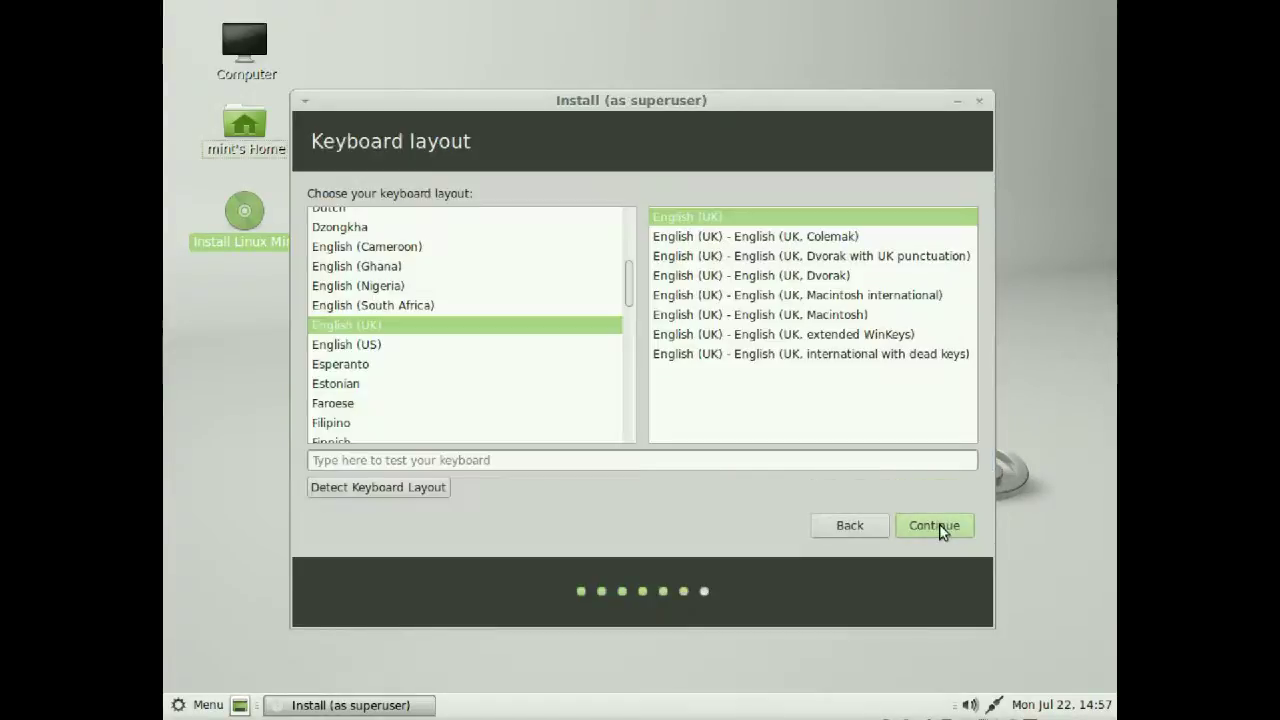
left_click(940, 528)
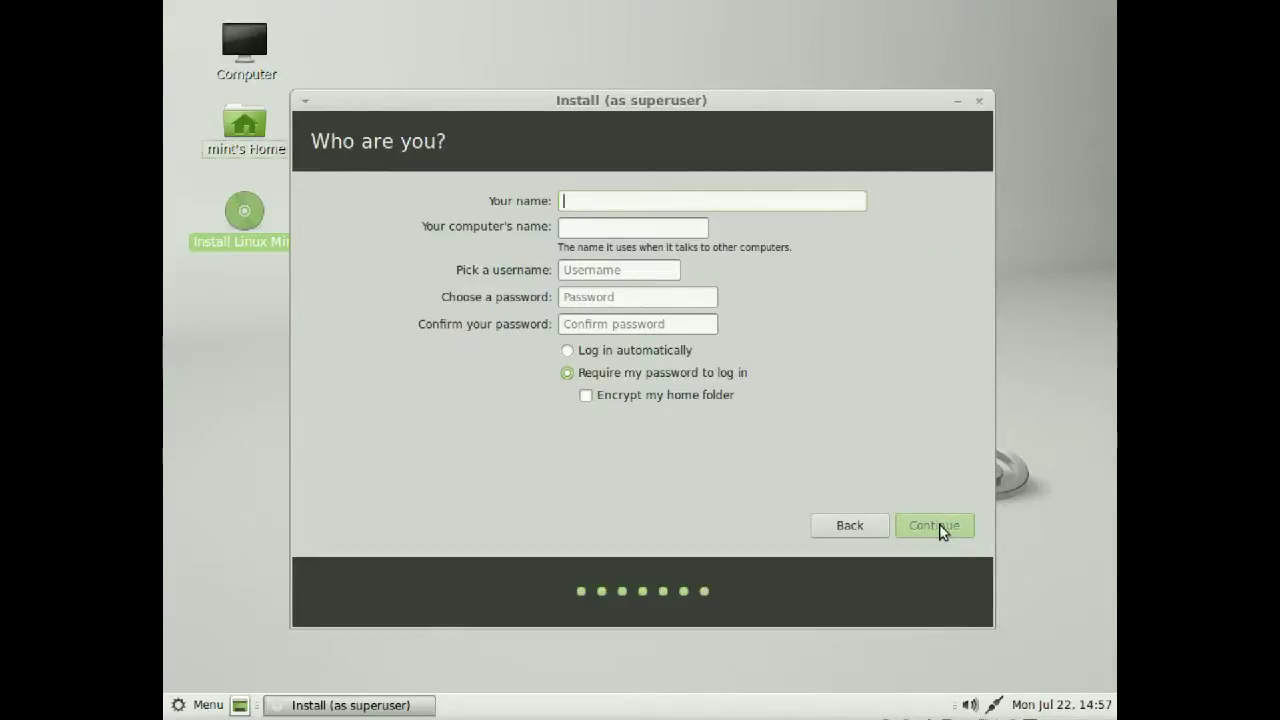
Enter the user's name and set the computer's name to dualmint15
type("us")
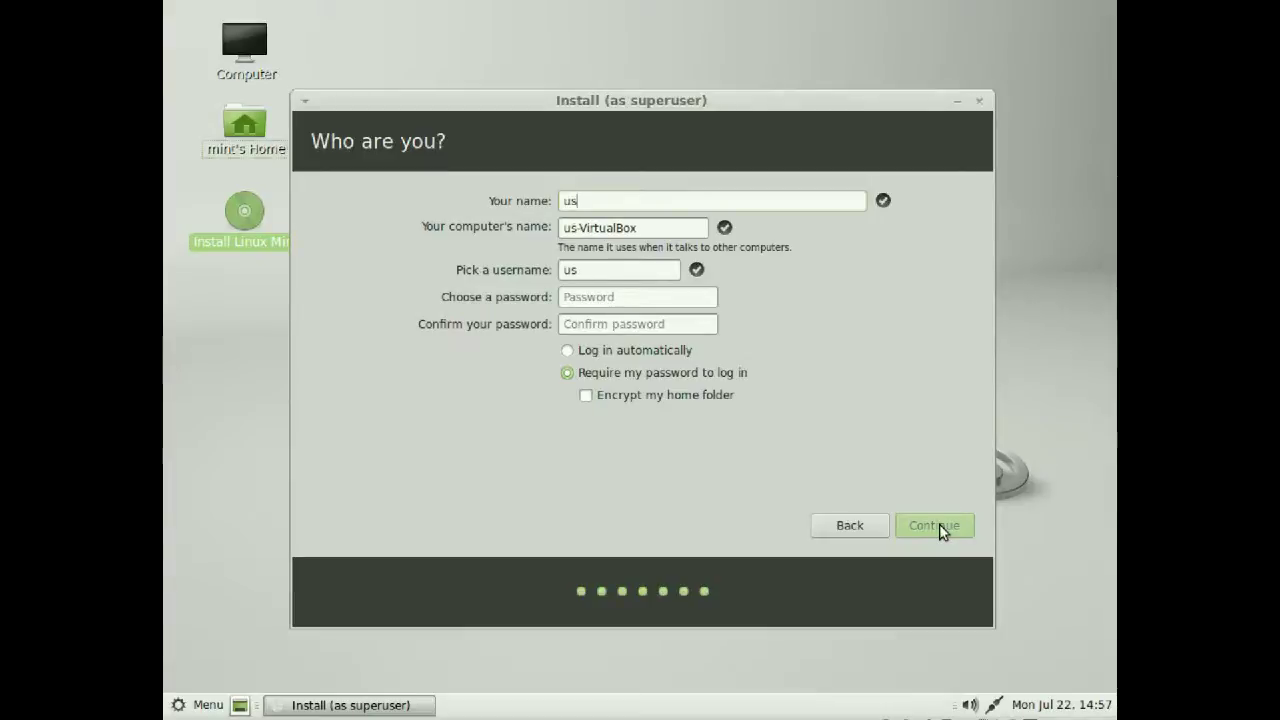
type("btux")
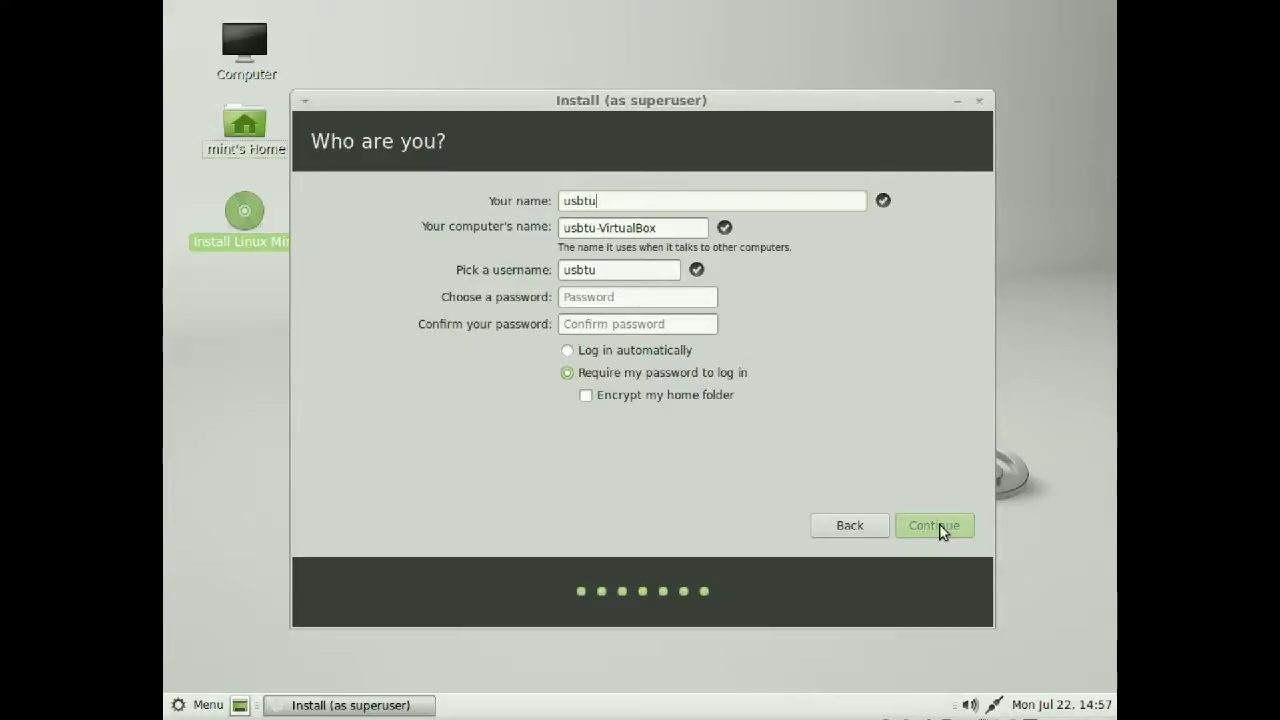
left_click(684, 227)
key("BackSpace")
key("BackSpace")
key("BackSpace")
key("BackSpace")
key("BackSpace")
key("BackSpace")
key("BackSpace")
key("BackSpace")
key("BackSpace")
key("BackSpace")
key("BackSpace")
key("BackSpace")
key("BackSpace")
key("BackSpace")
key("BackSpace")
key("BackSpace")
key("BackSpace")
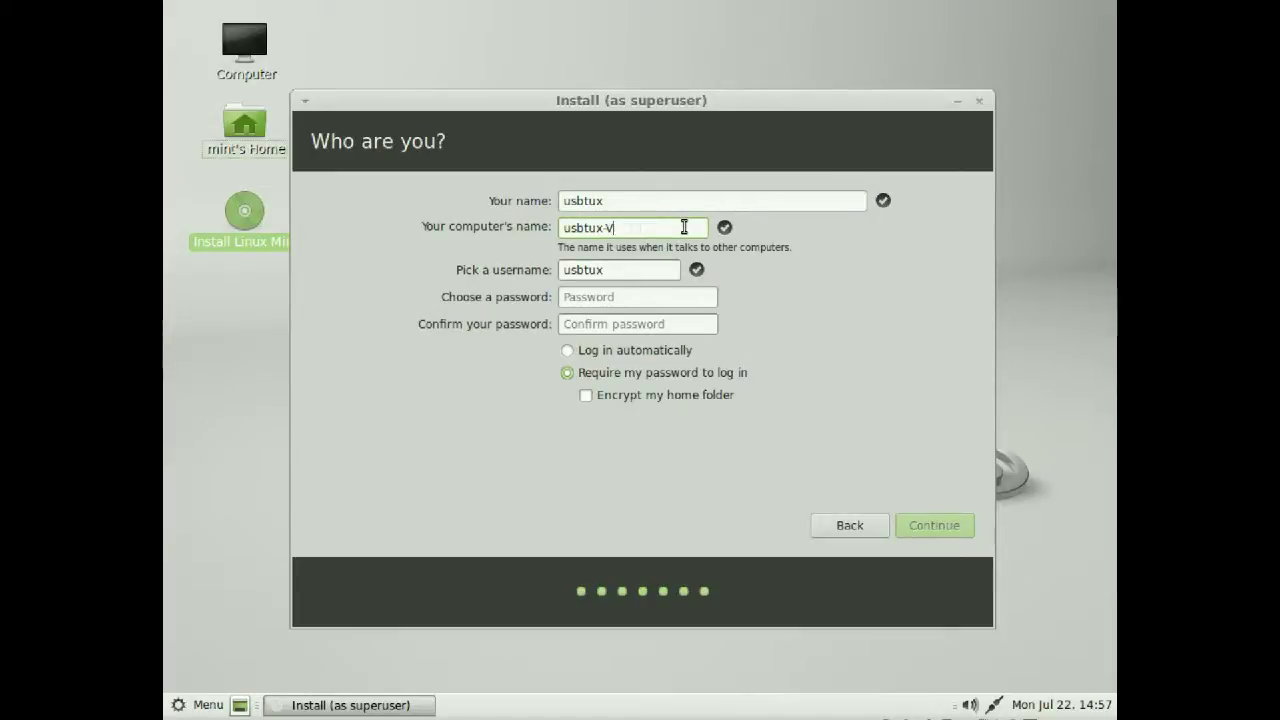
type("dua")
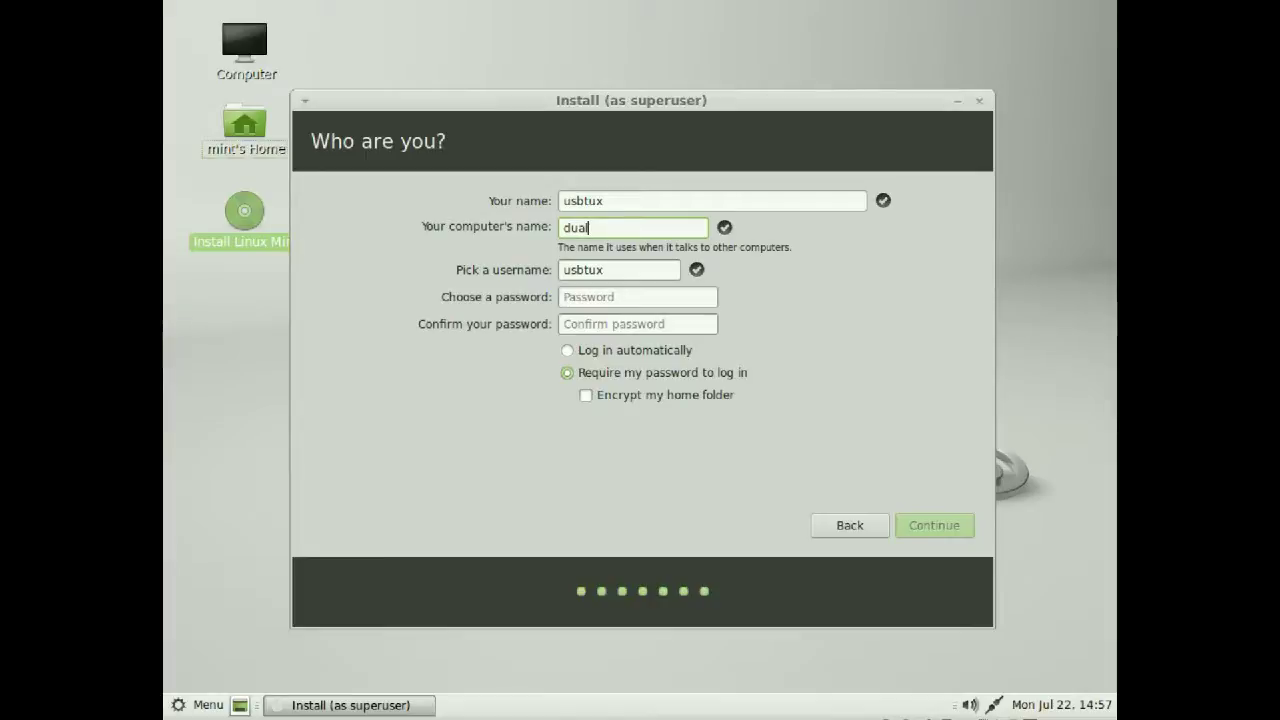
type("lmint")
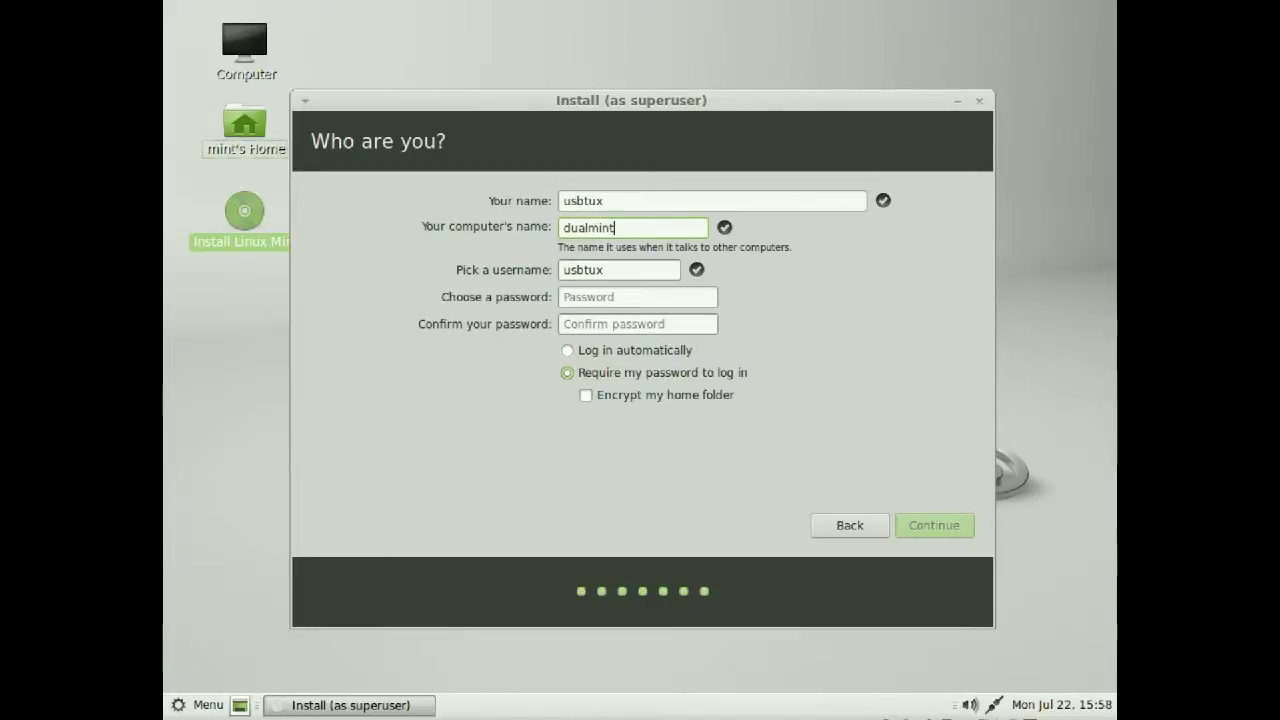
type("15")
Enter the account password in 'Choose a password' and 'Confirm your password'
left_click(588, 297)
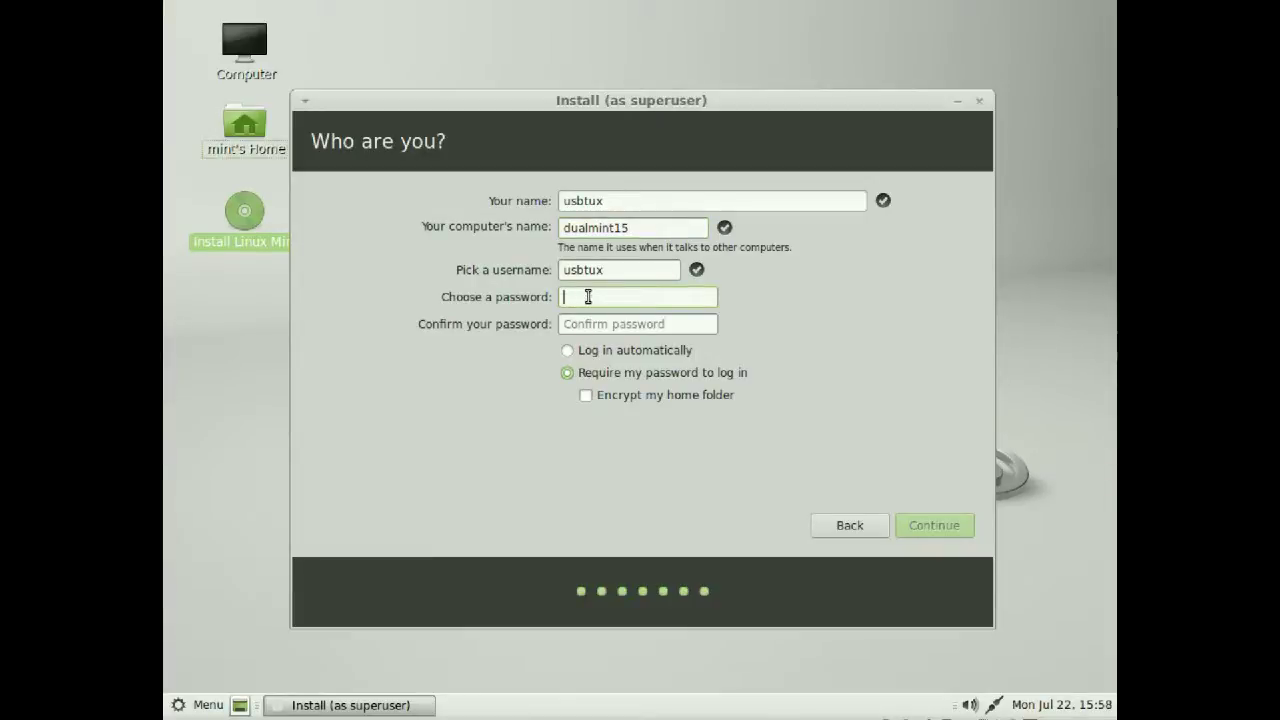
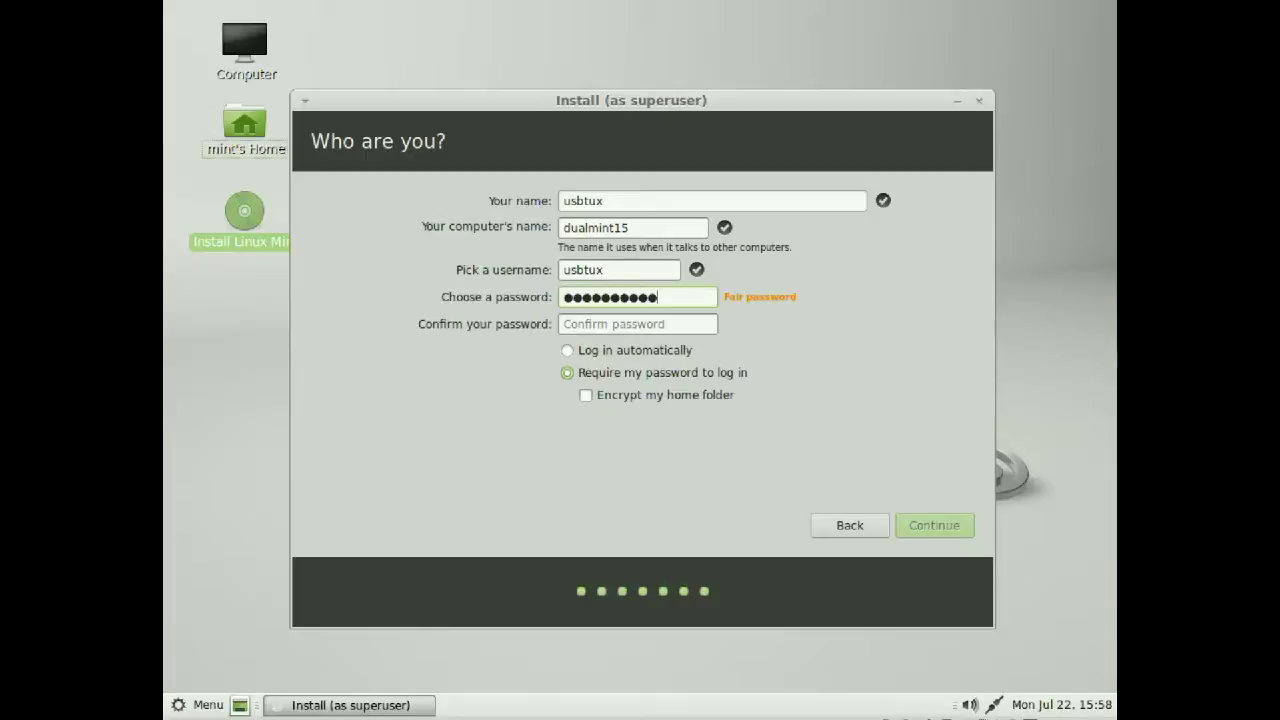
left_click(667, 328)
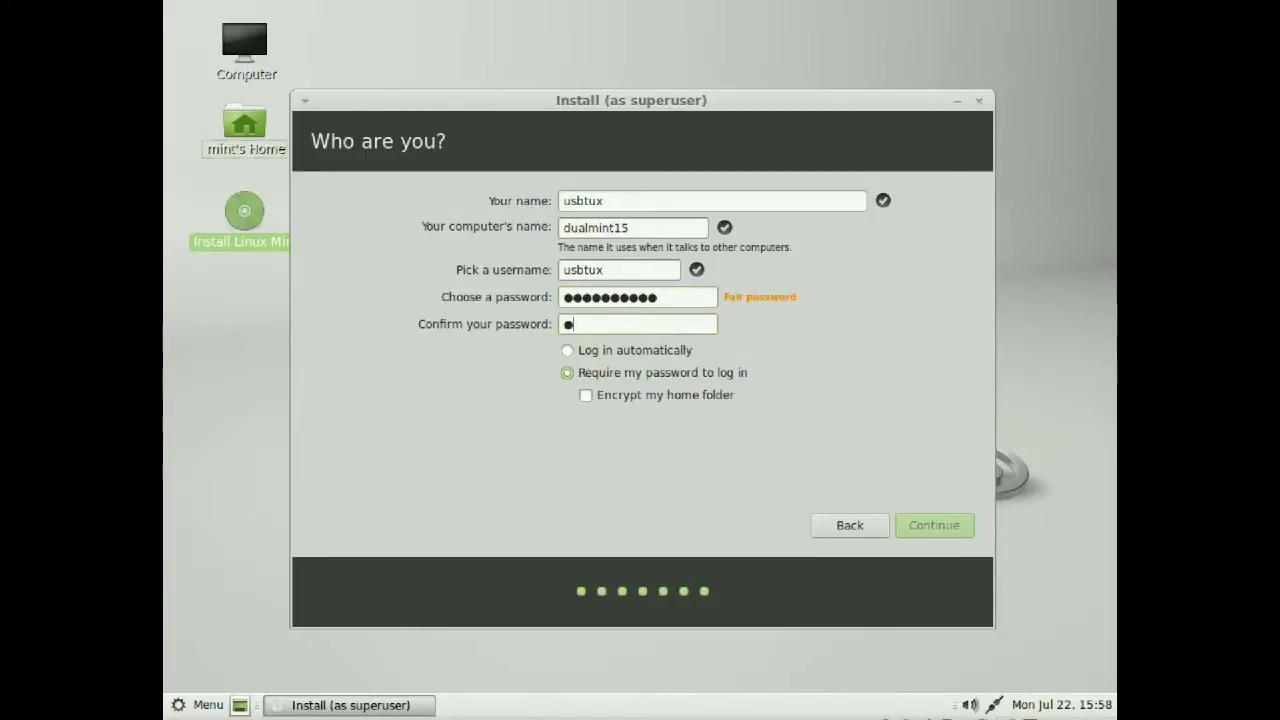
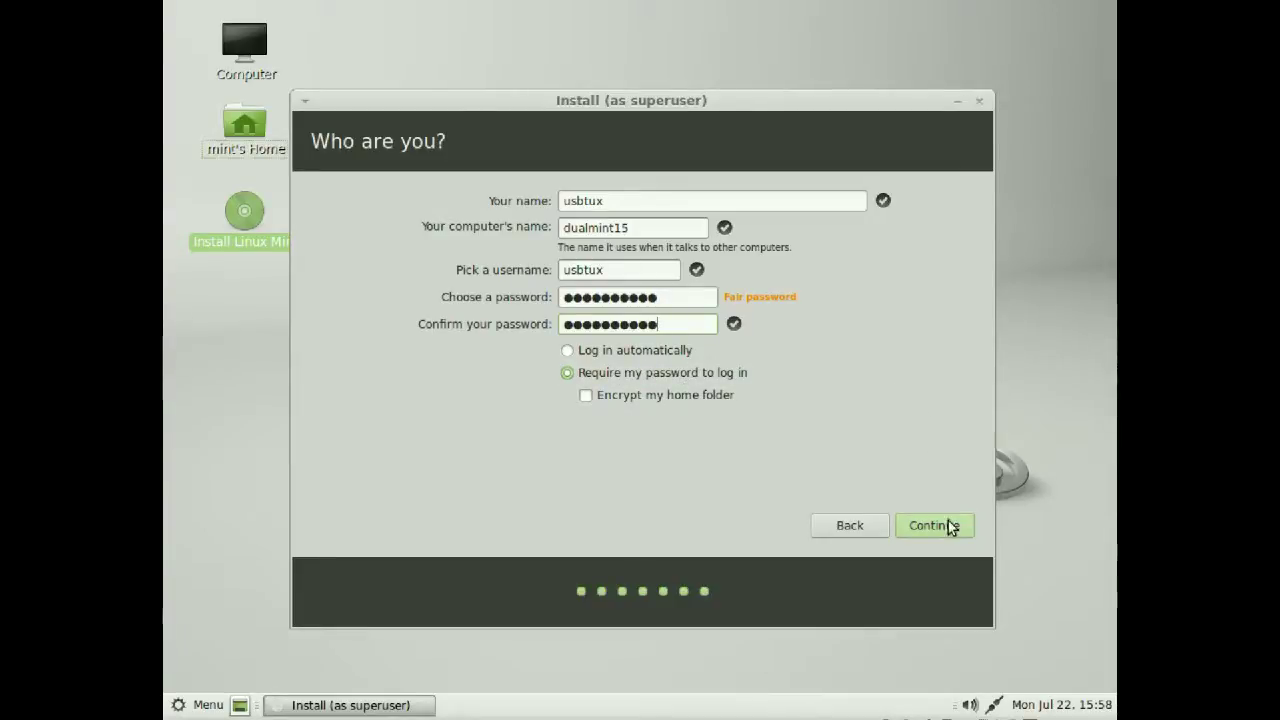
Keep 'Require my password to log in' selected and toggle the home folder encryption option
left_click(620, 349)
left_click(627, 374)
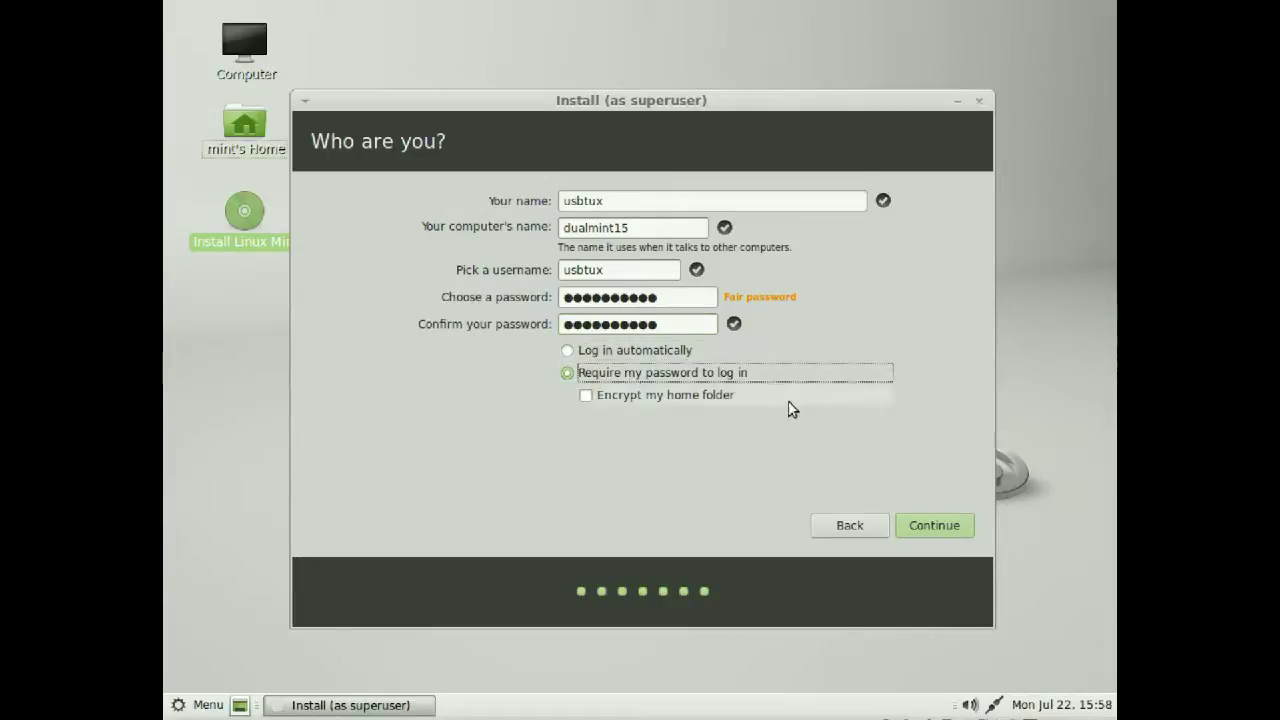
left_click(650, 396)
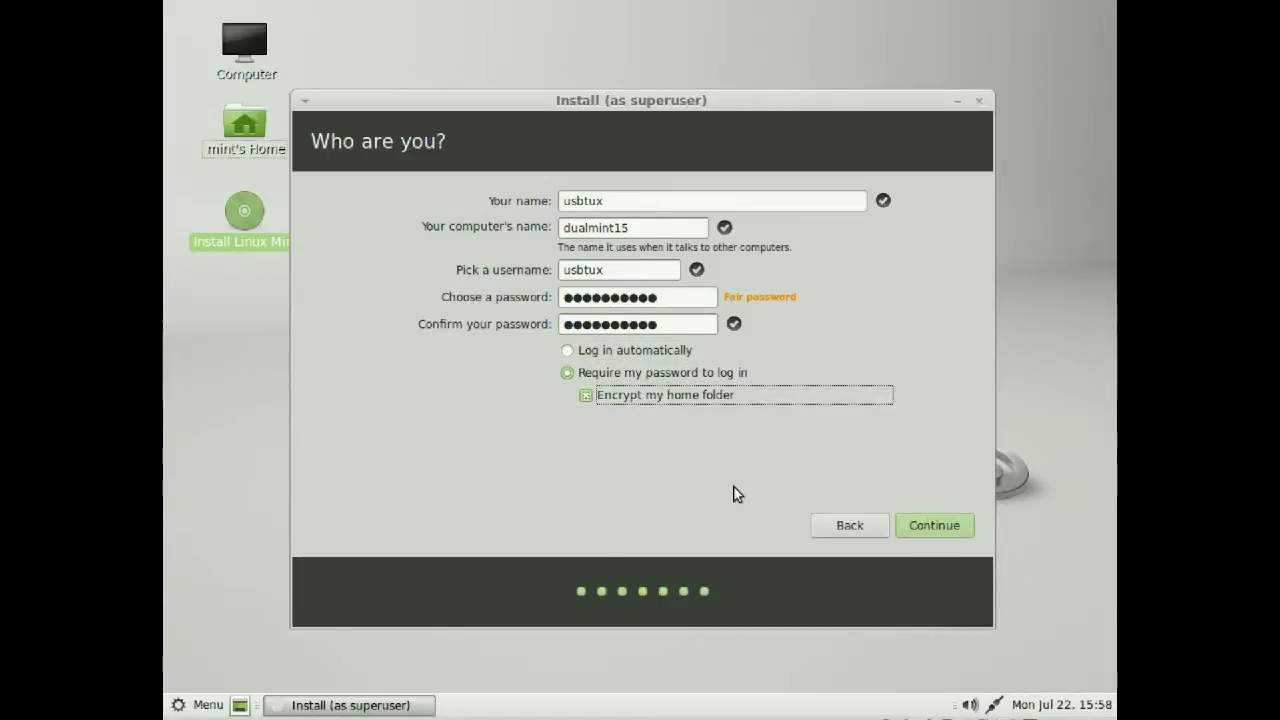
left_click(700, 396)
Run the installation with these account details, then choose Restart Now at Installation Complete
left_click(935, 525)
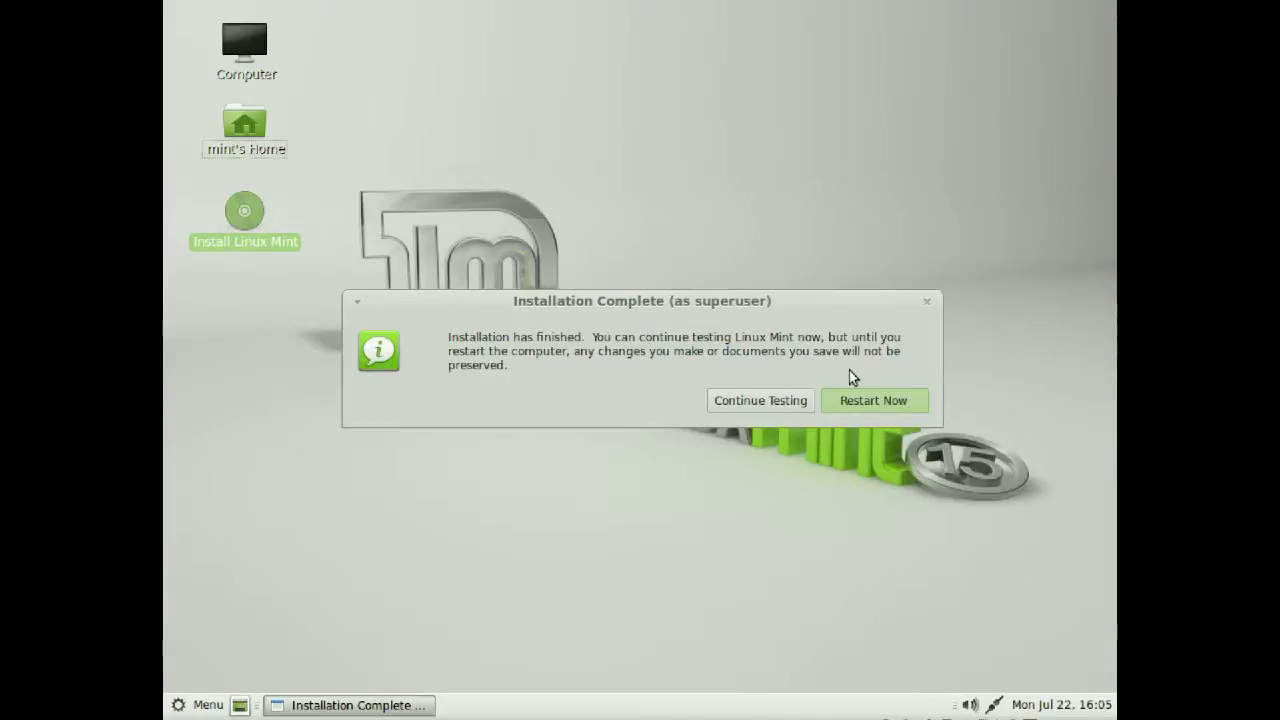
left_click(868, 494)
left_click(891, 404)
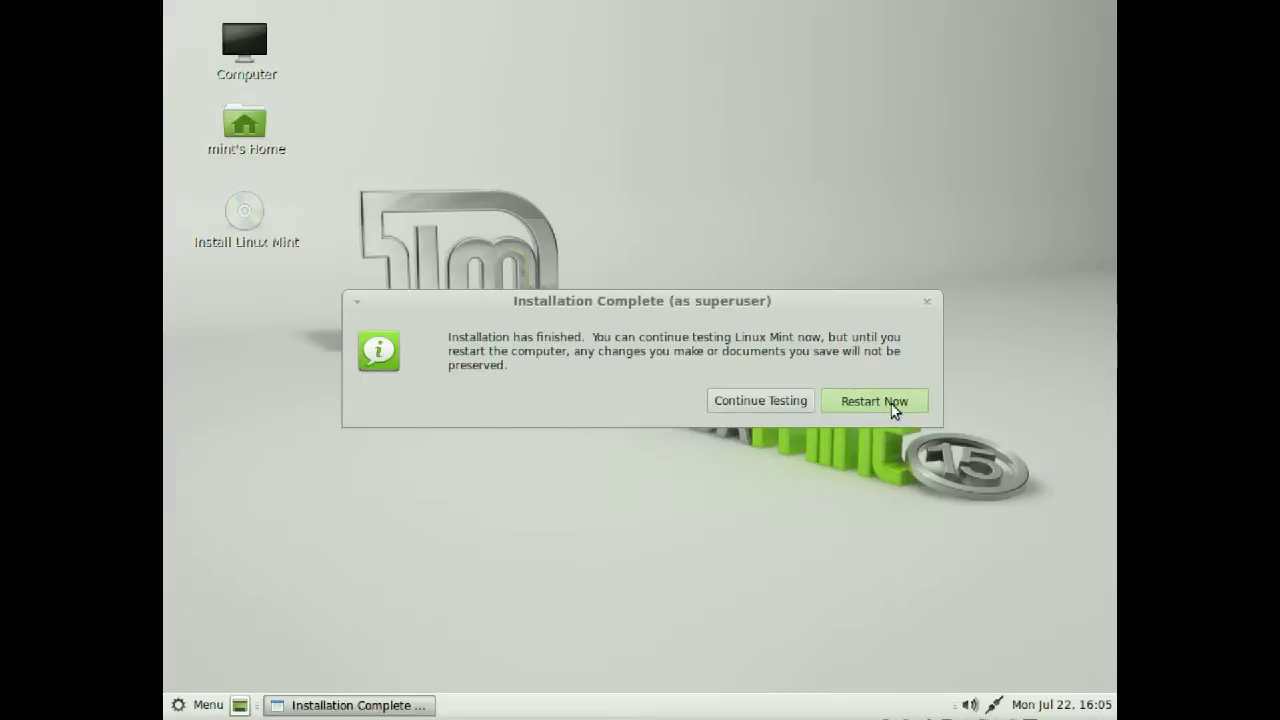
left_click(891, 404)
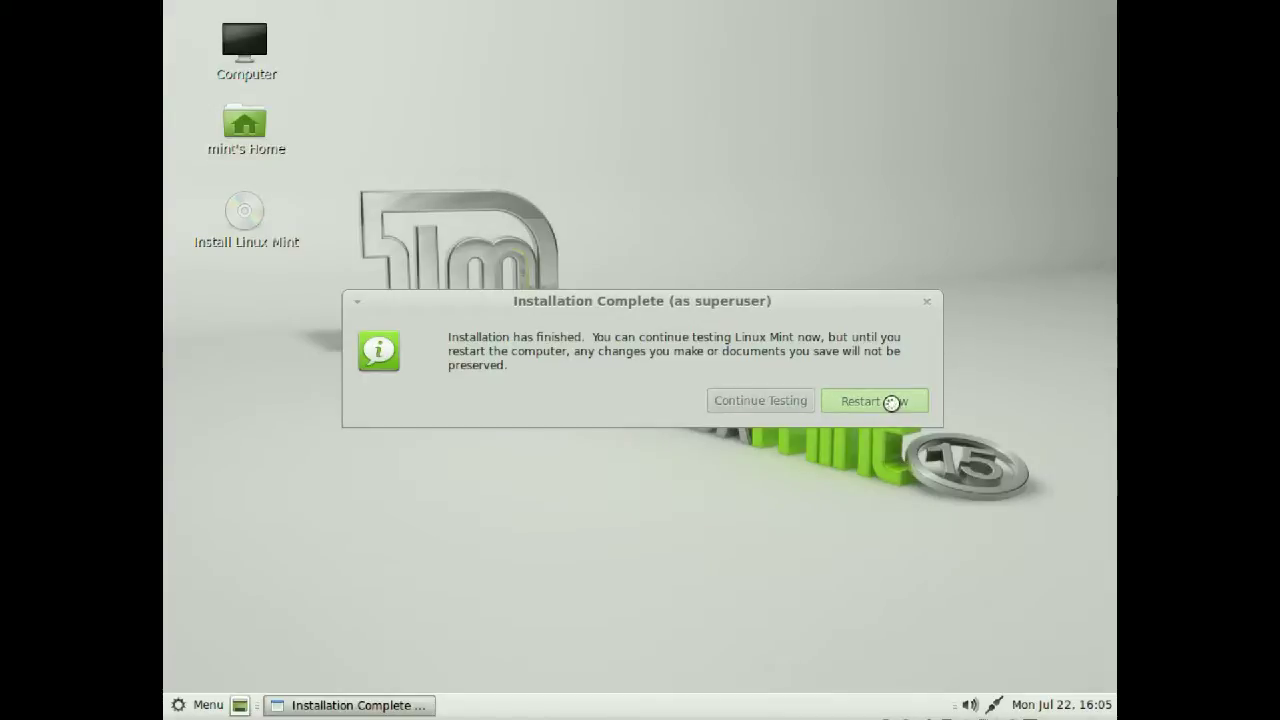